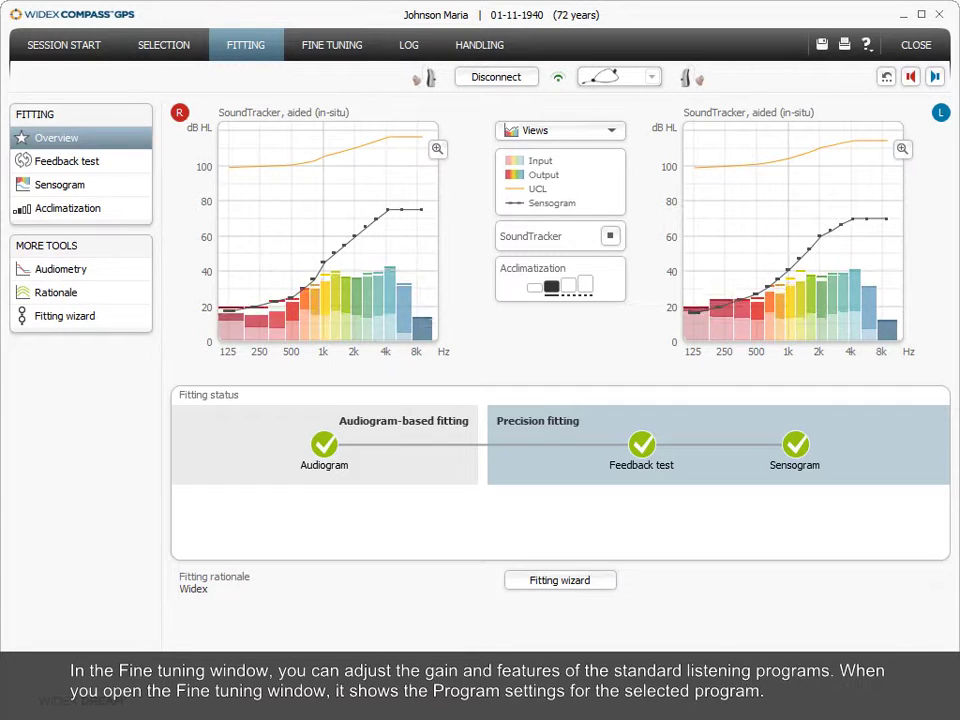
Step: Open the fine-tuning program settings, look over the available graph views, and keep the Output vs frequency view
click(348, 50)
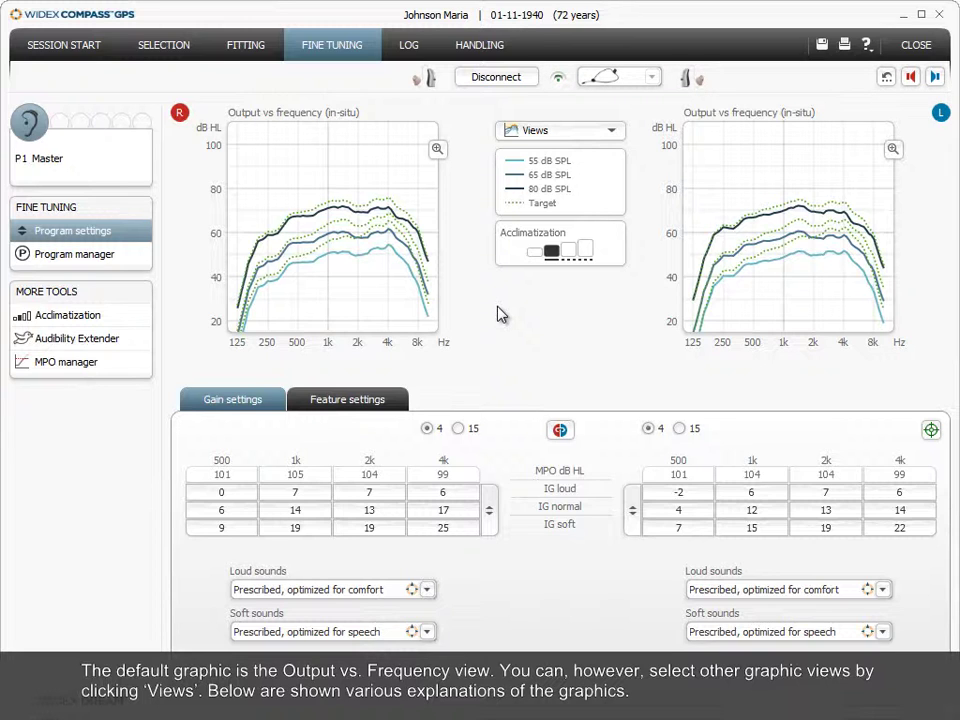
click(614, 134)
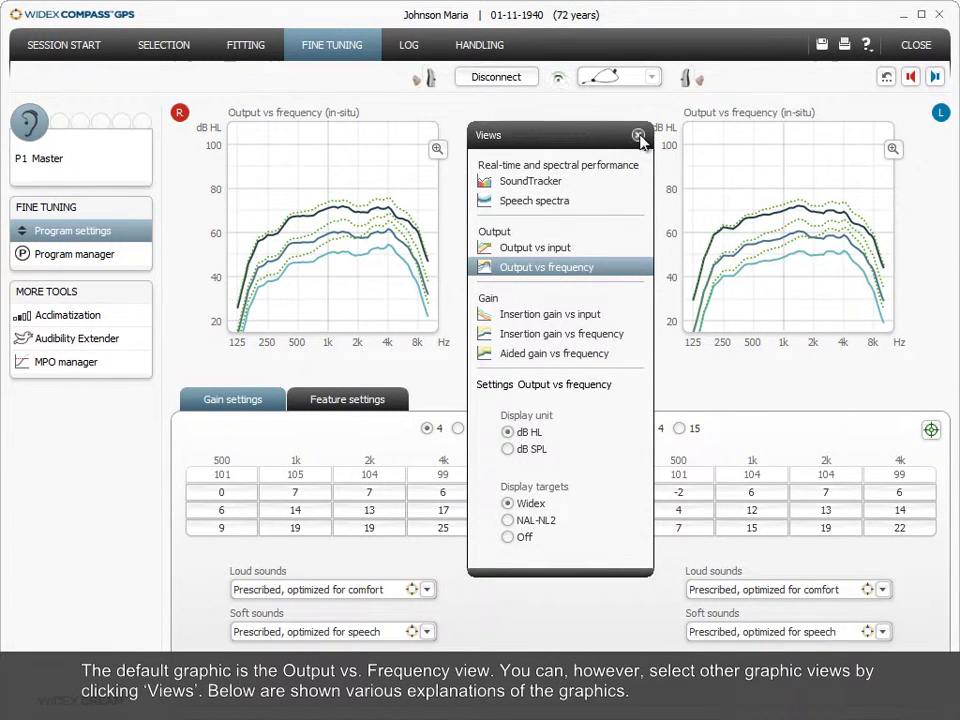
click(638, 135)
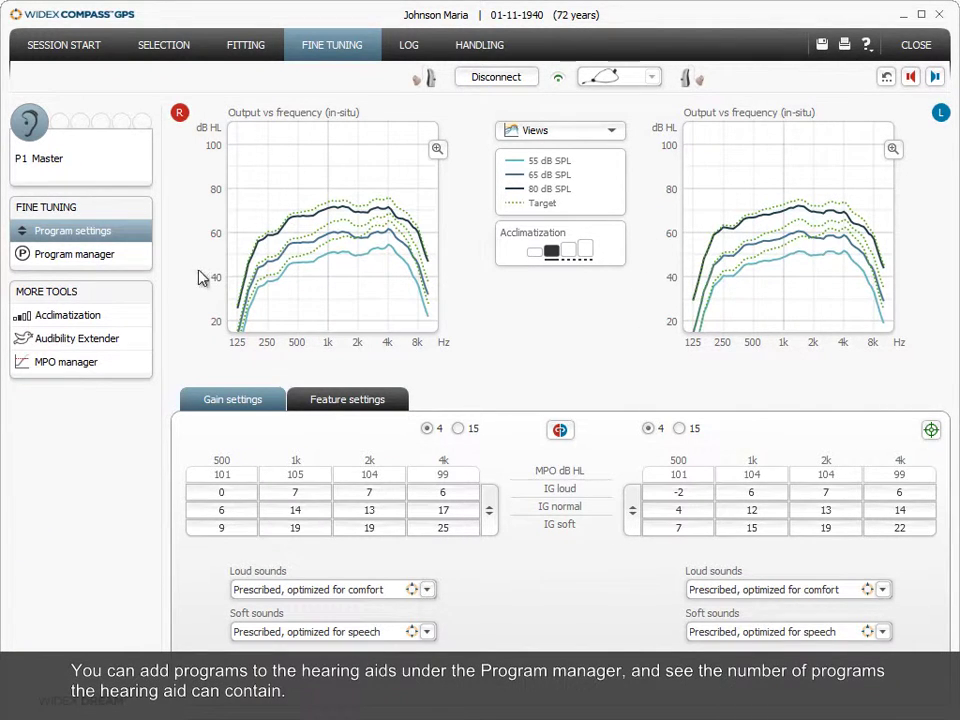
Step: Add the Zen, TV and Music programs to slots P2, P3 and P4 in the Program manager
click(101, 252)
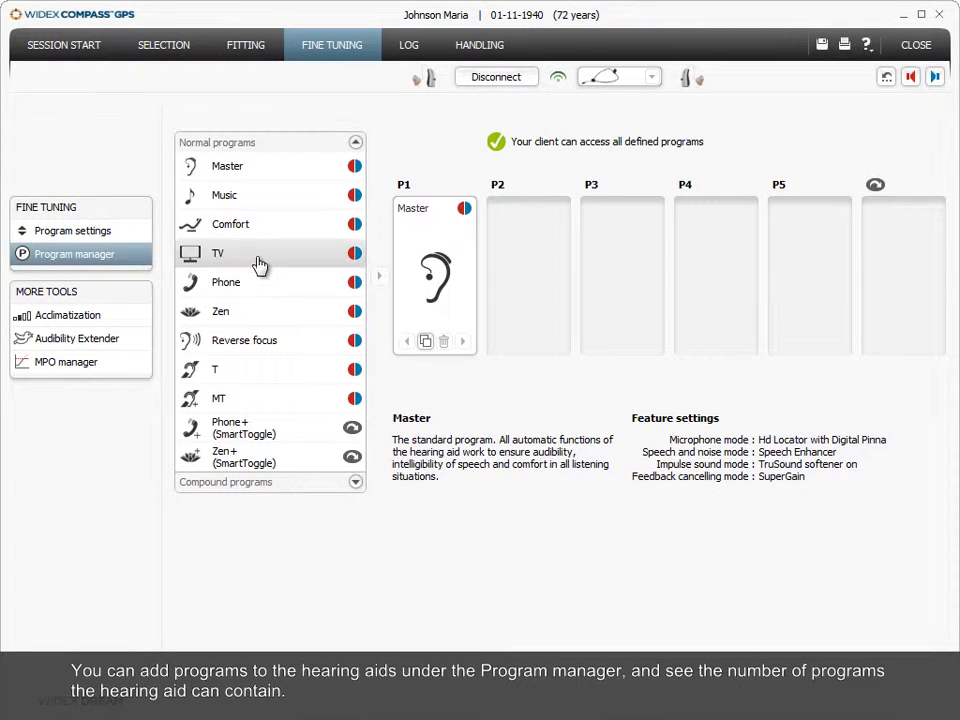
click(309, 319)
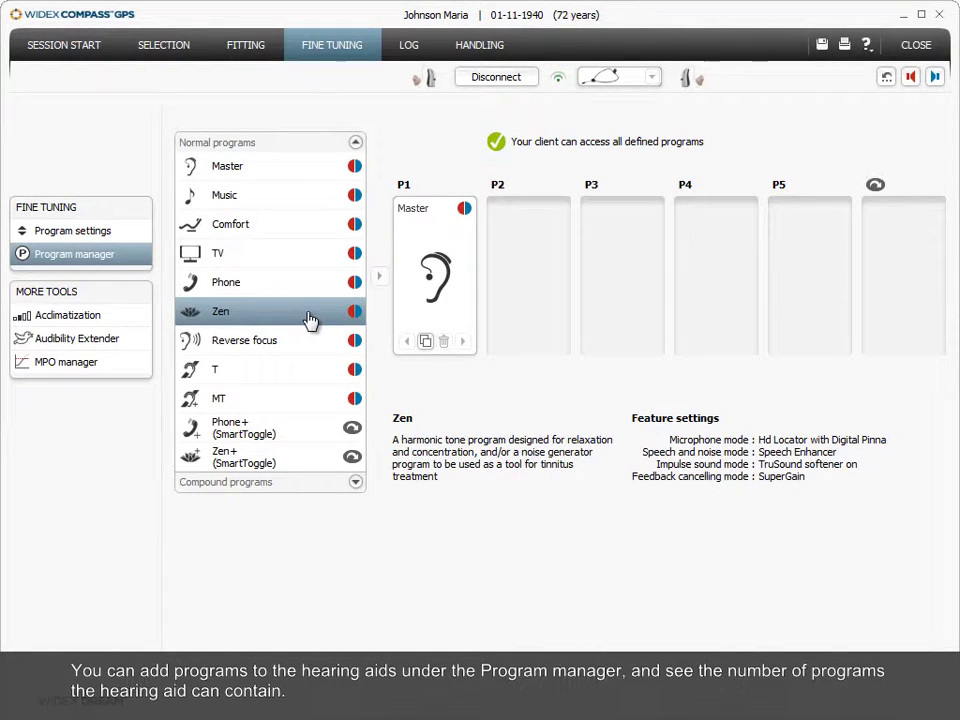
click(309, 319)
click(317, 260)
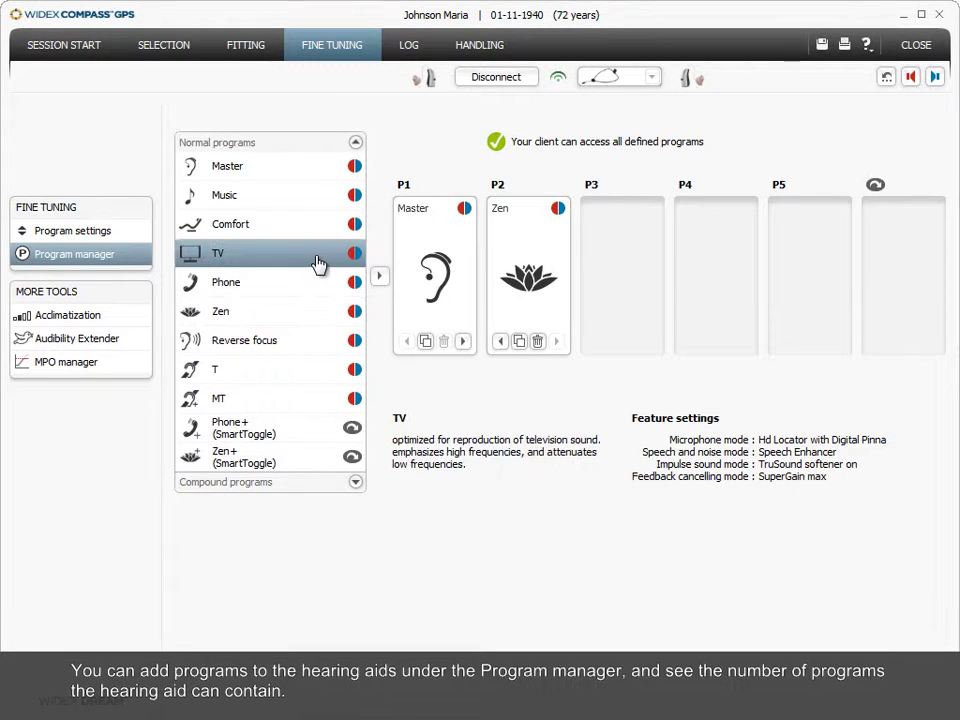
click(317, 263)
click(326, 200)
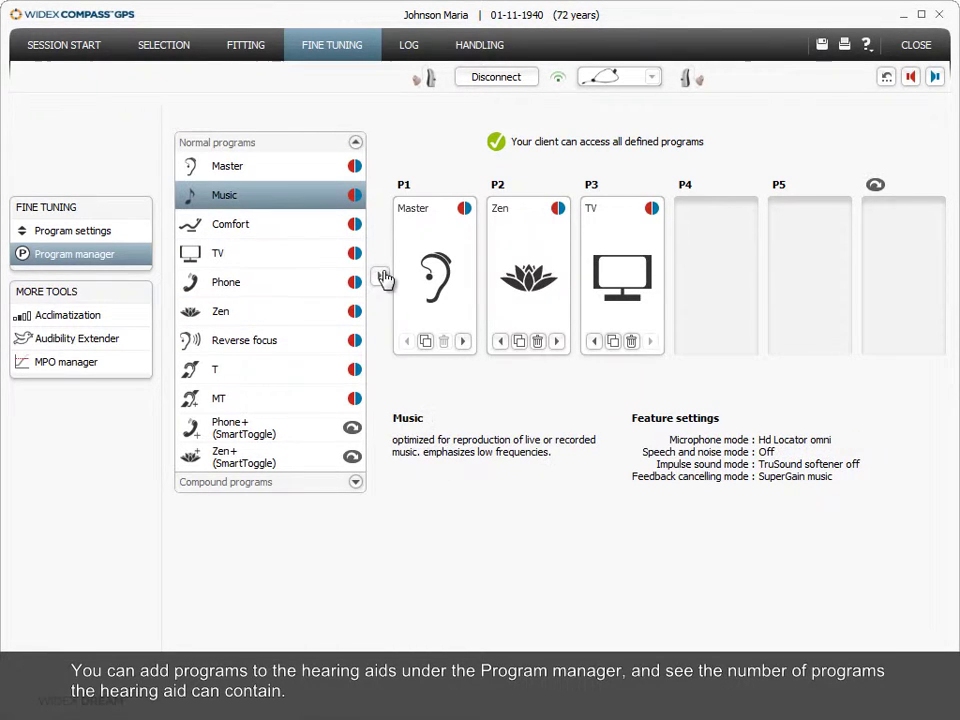
click(380, 277)
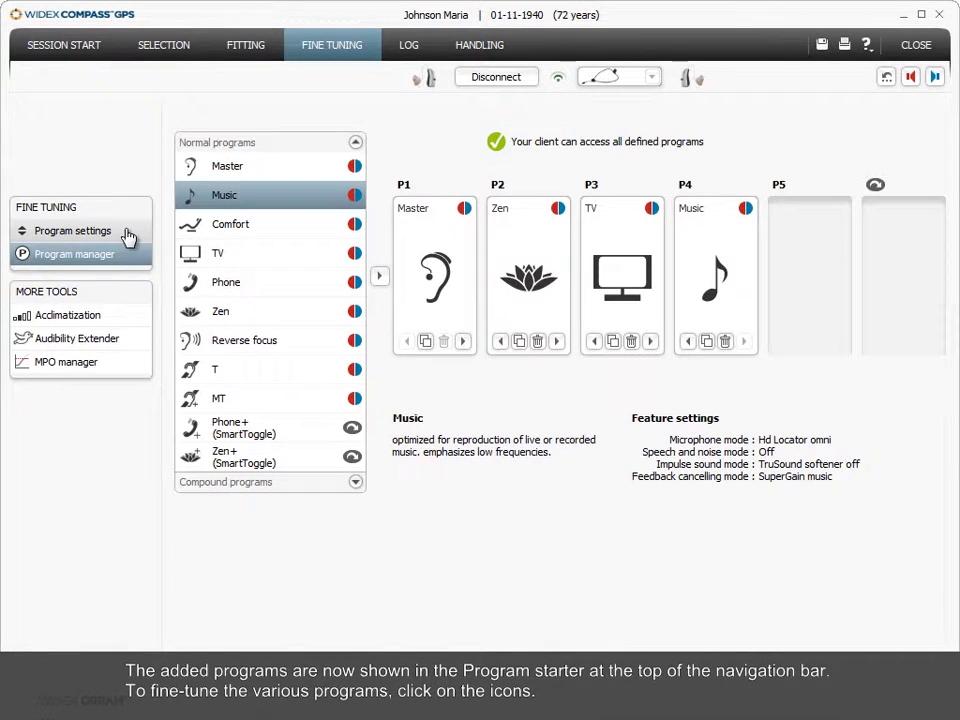
Step: Open the program settings for the P3 TV program and lower its IG normal gain at 2k for both hearing aids
click(124, 231)
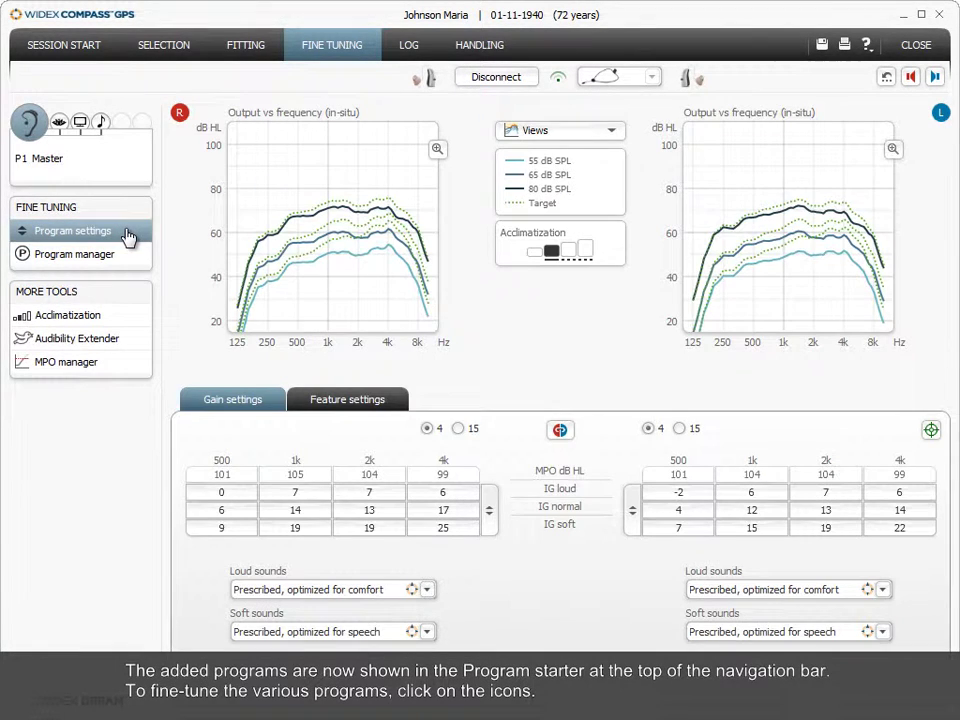
click(81, 122)
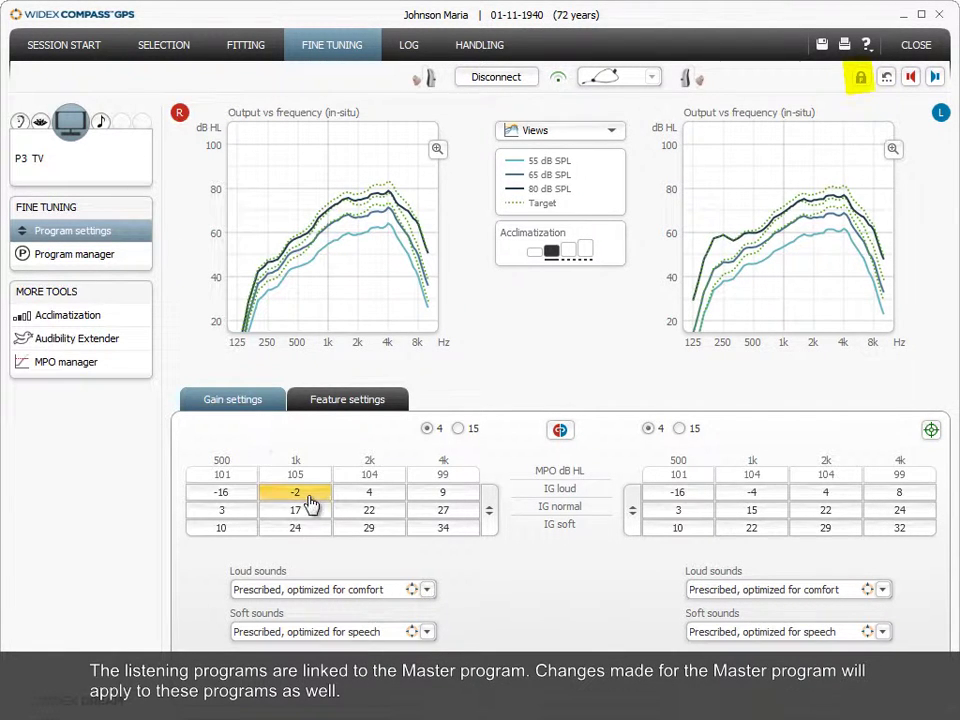
click(361, 515)
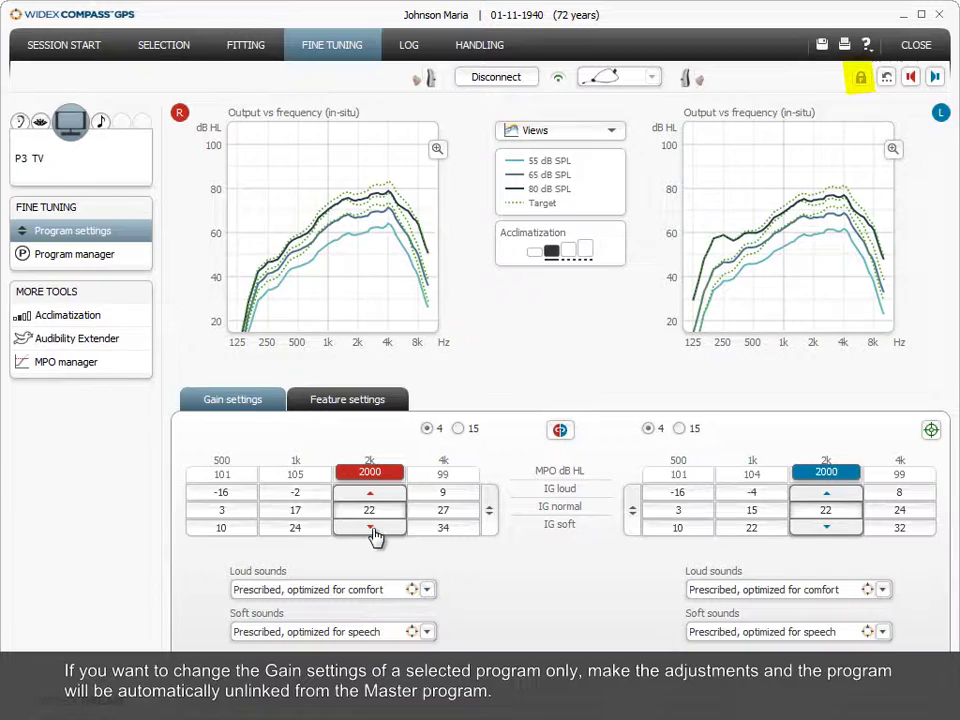
click(371, 530)
key(Down)
key(Down)
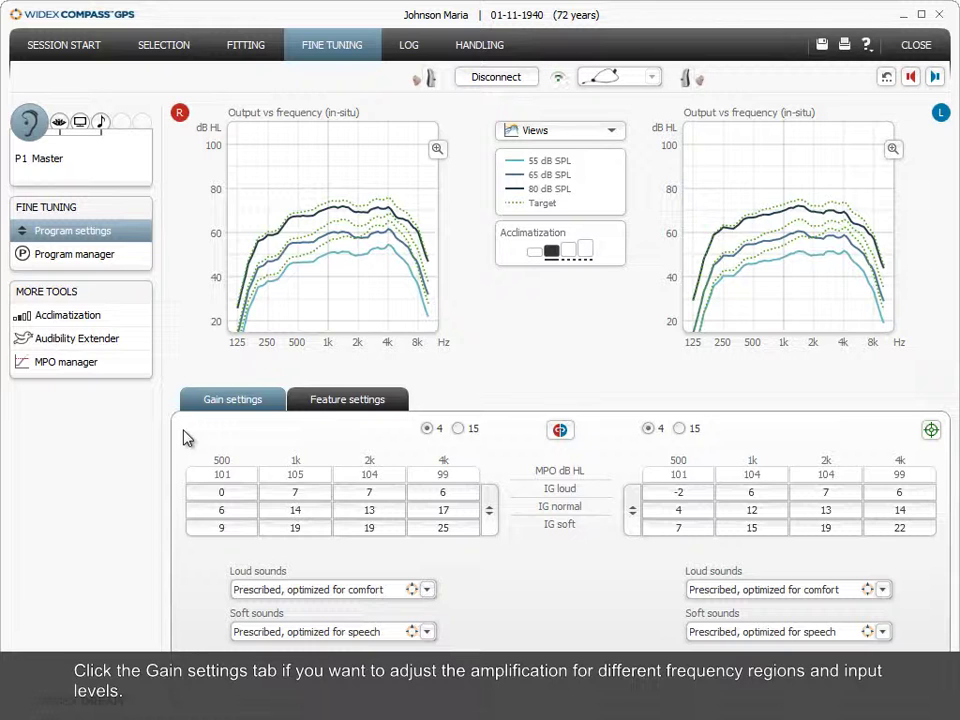
Step: Turn binaural adjustment off and back on, and display the gain table in 15 bands before returning to 4
click(559, 434)
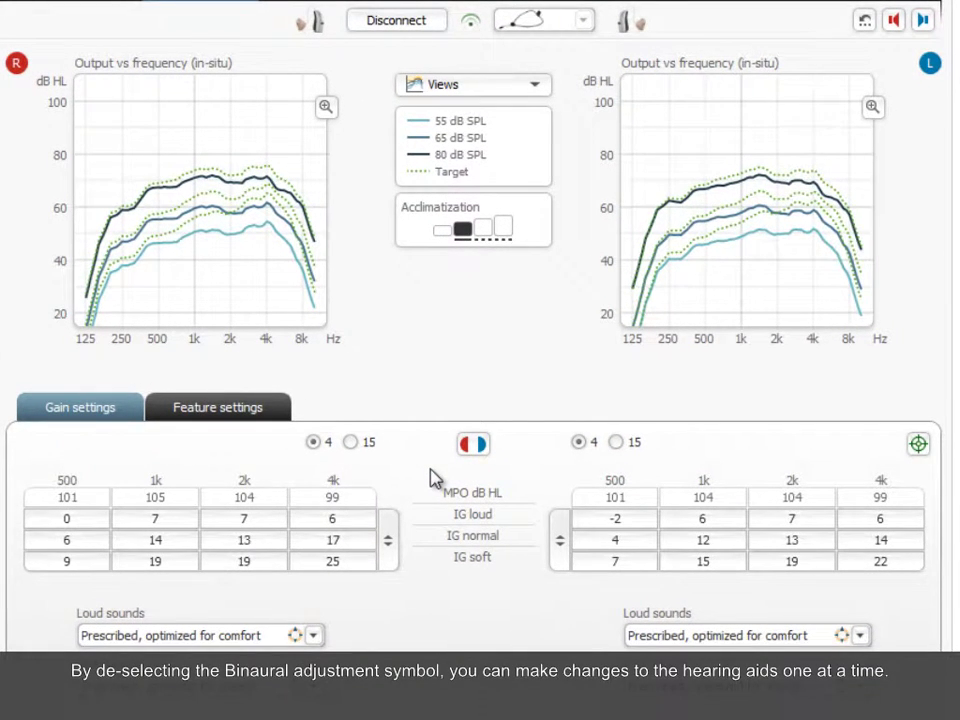
click(472, 444)
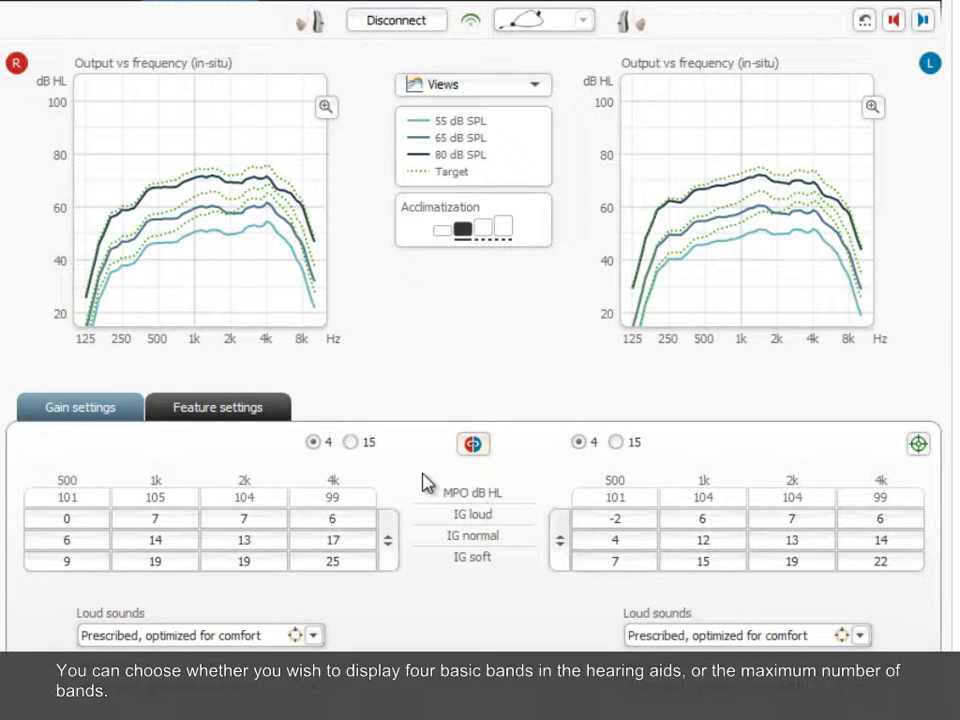
click(366, 444)
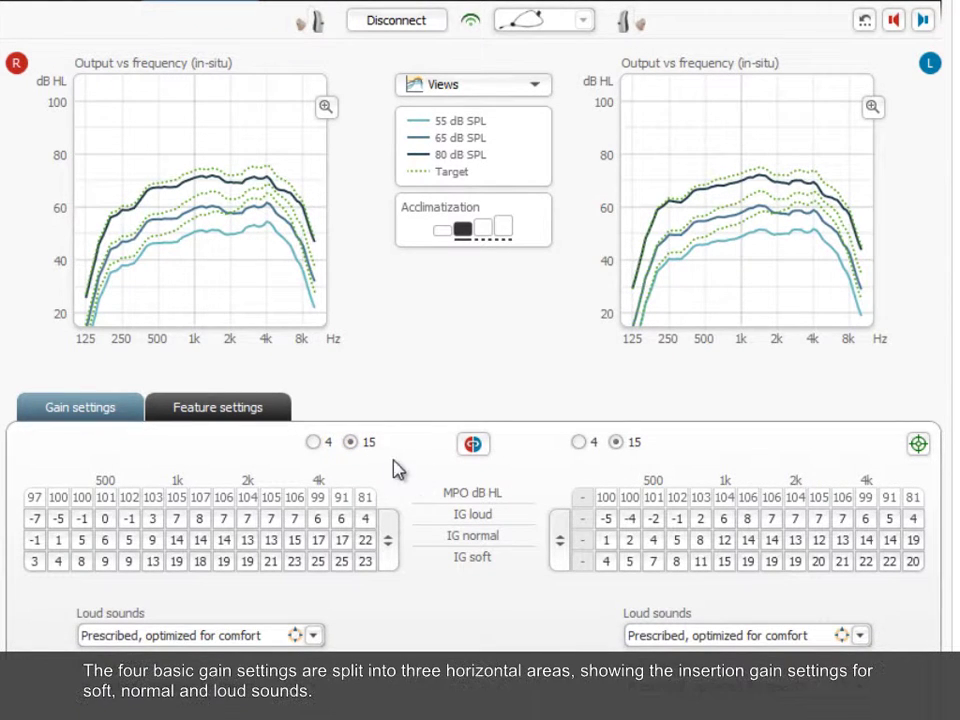
click(308, 445)
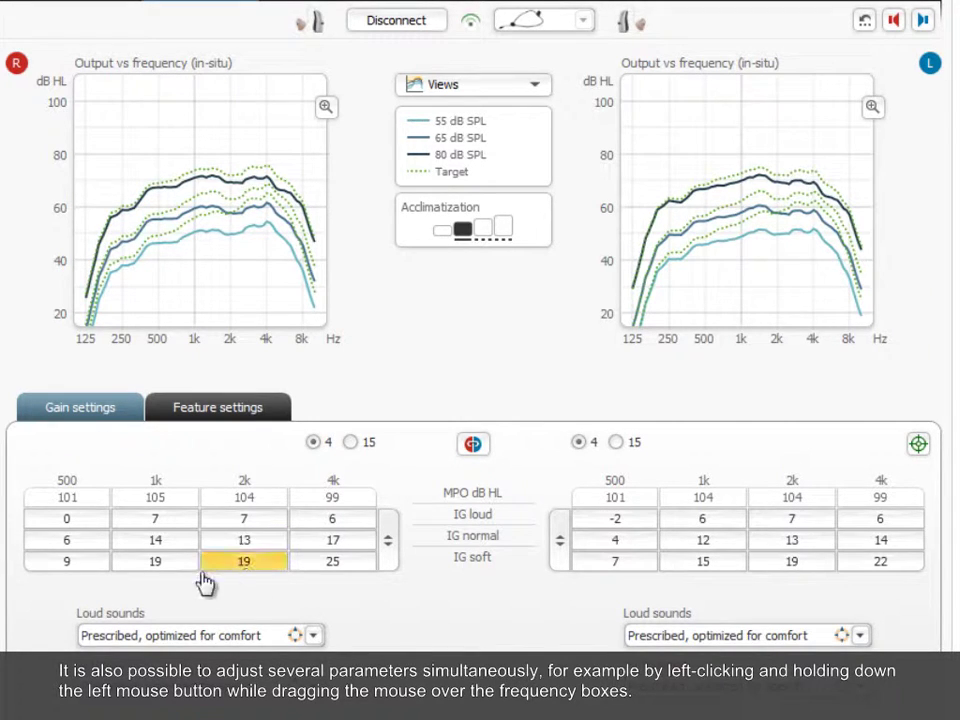
Step: Lower the Master program's IG soft gain at 1k and 2k together by one, to 18 and 18 right, 14 and 18 left
drag(175, 578, 266, 583)
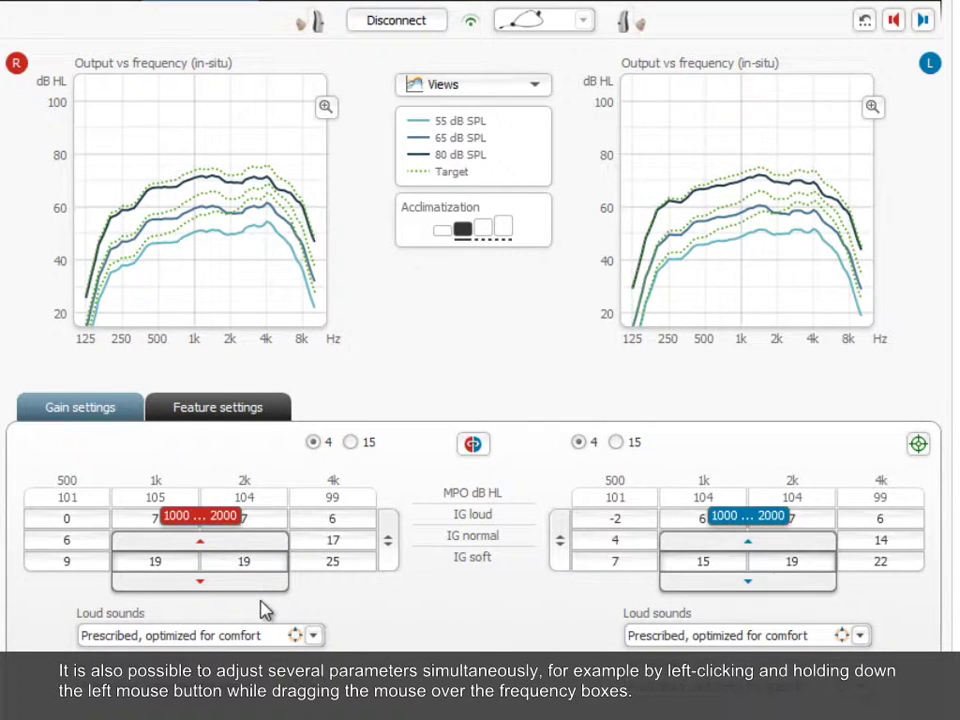
click(201, 585)
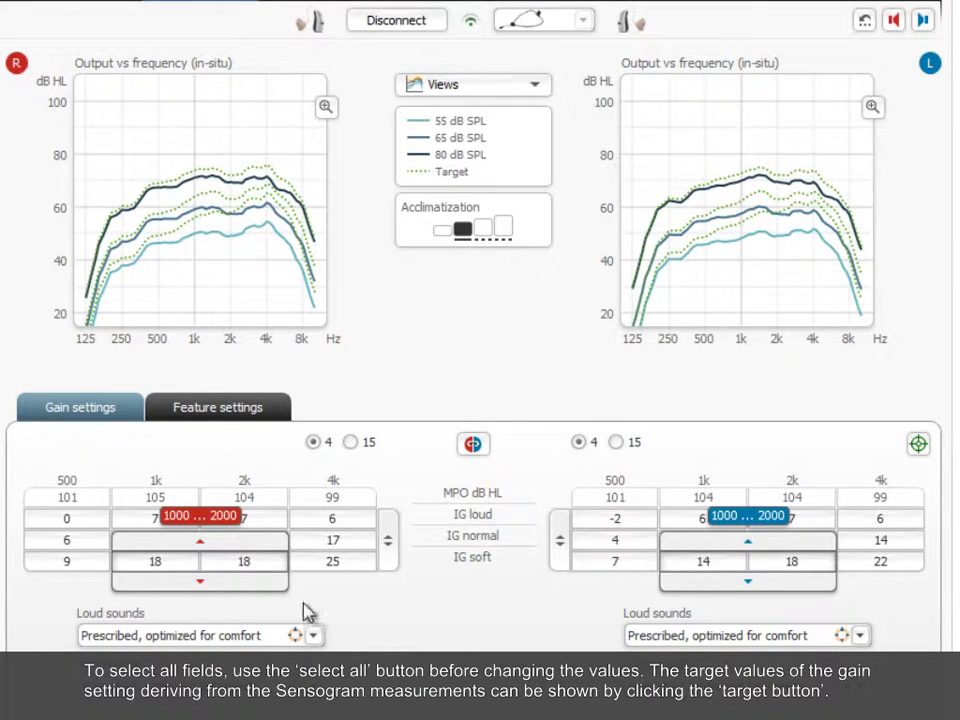
click(381, 630)
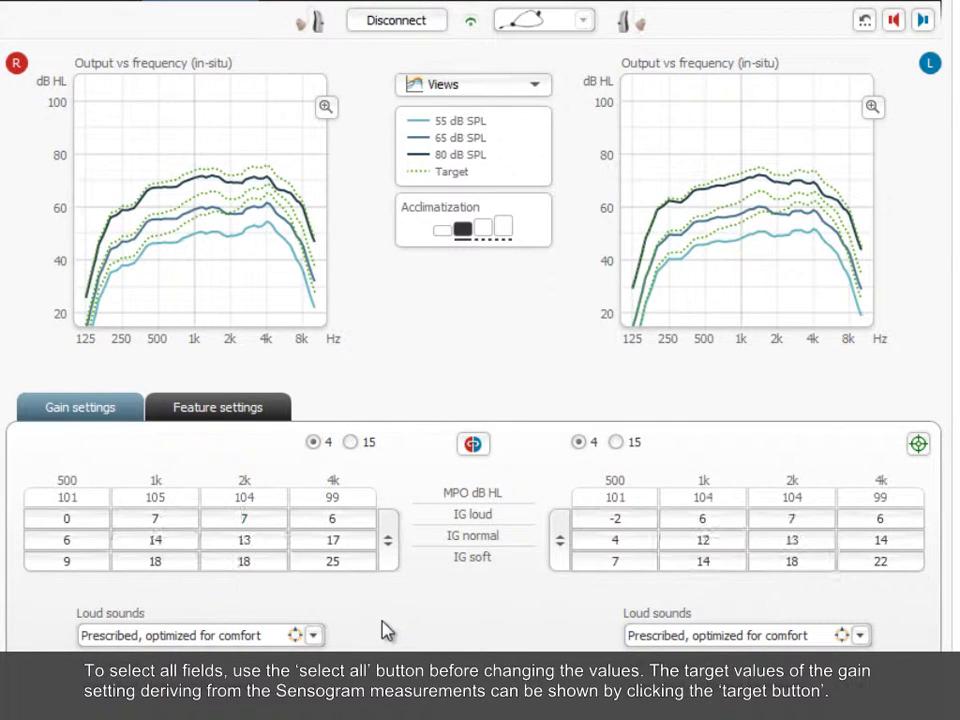
Step: Select all gain fields and clear the selection, and show and hide the target gain values in the gain table
click(390, 545)
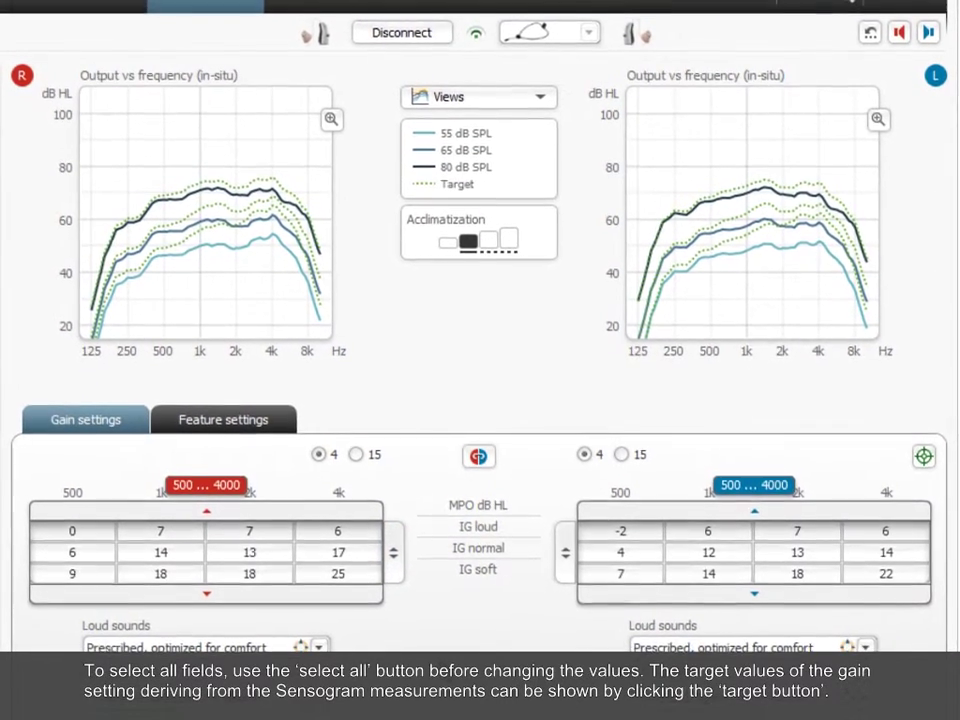
key(Escape)
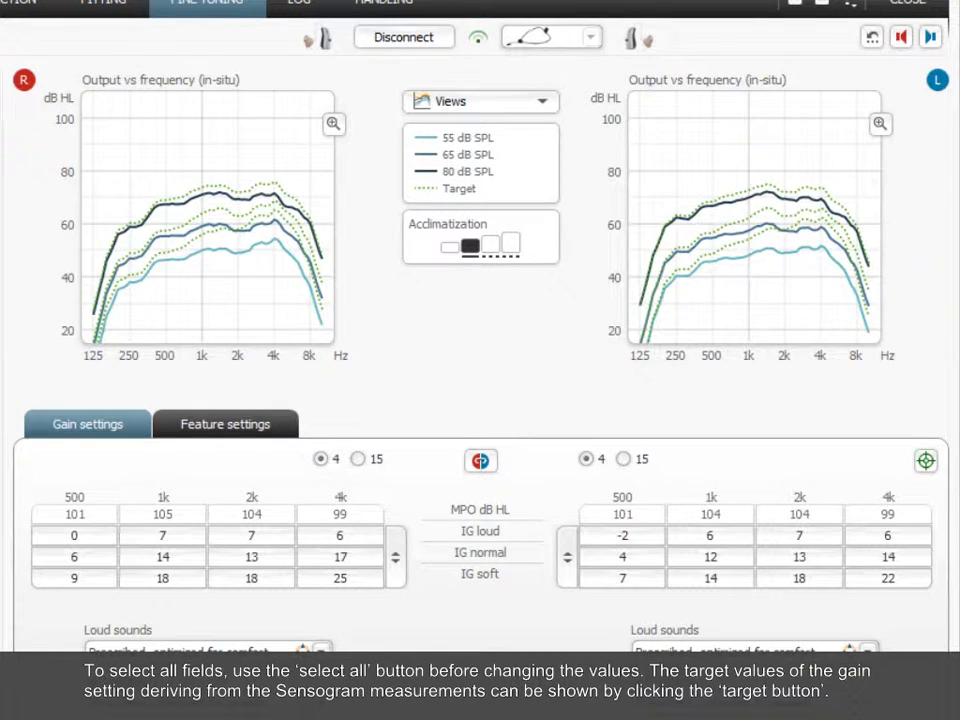
click(926, 461)
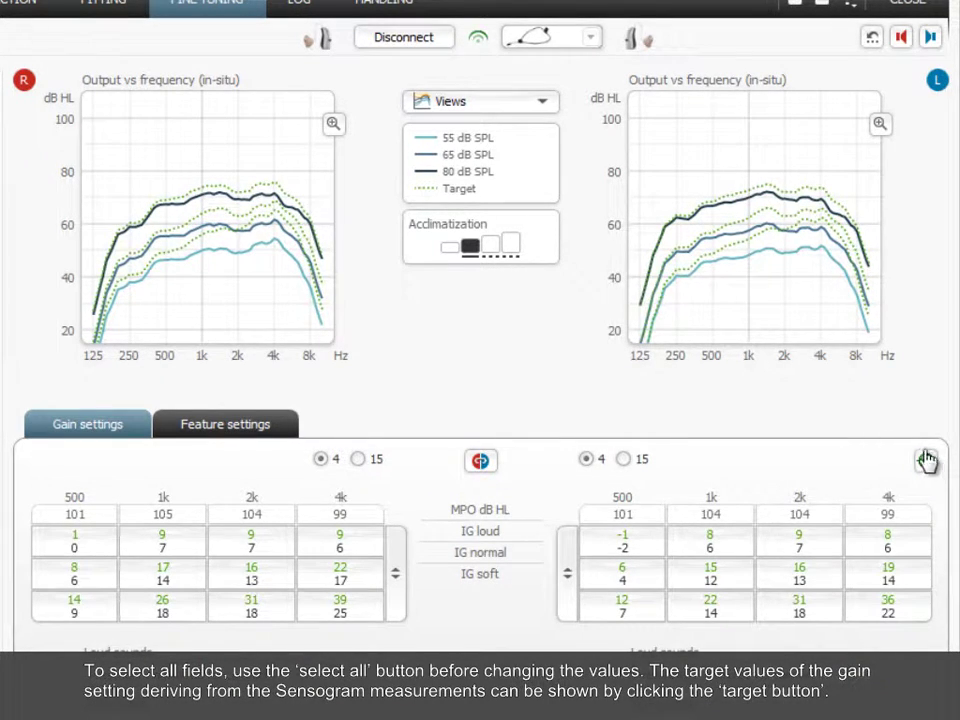
click(926, 461)
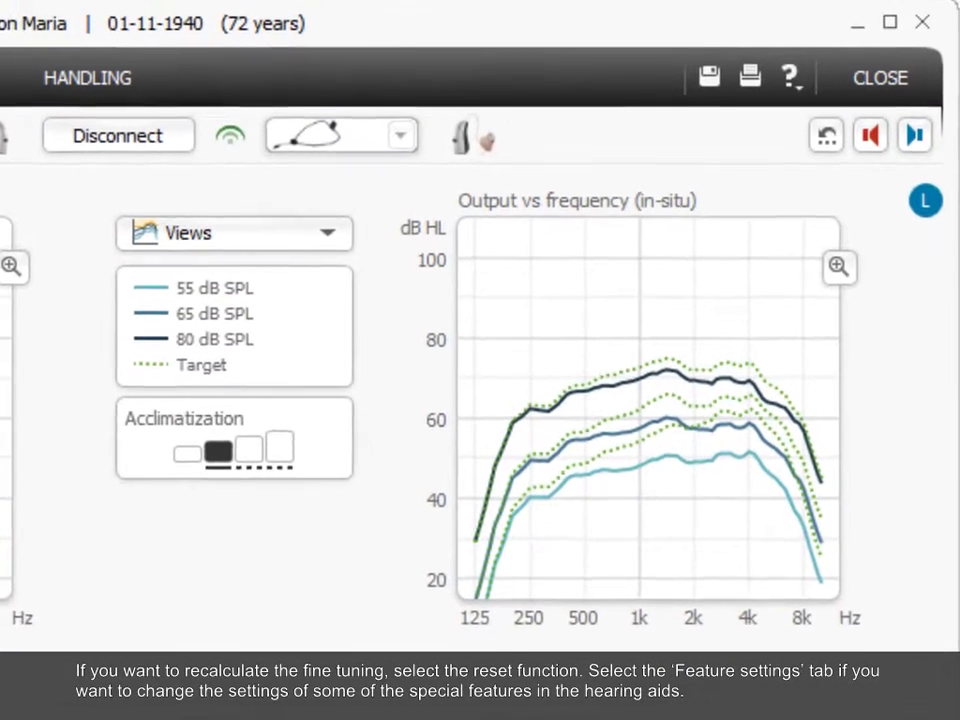
Step: Check the reset options available for the fine tuning and close them
click(826, 136)
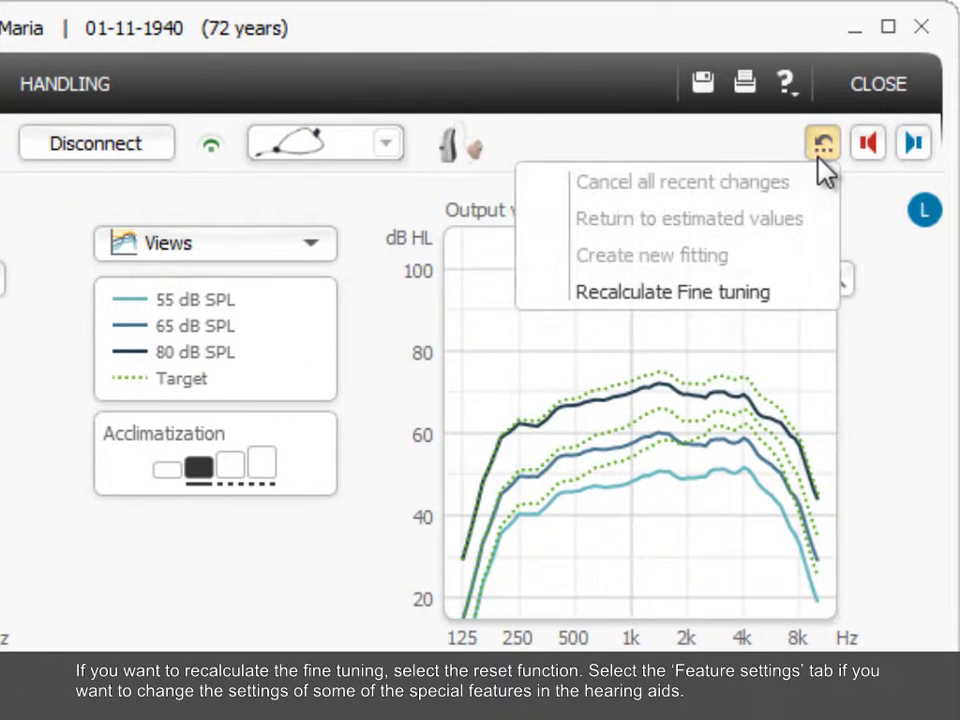
click(806, 294)
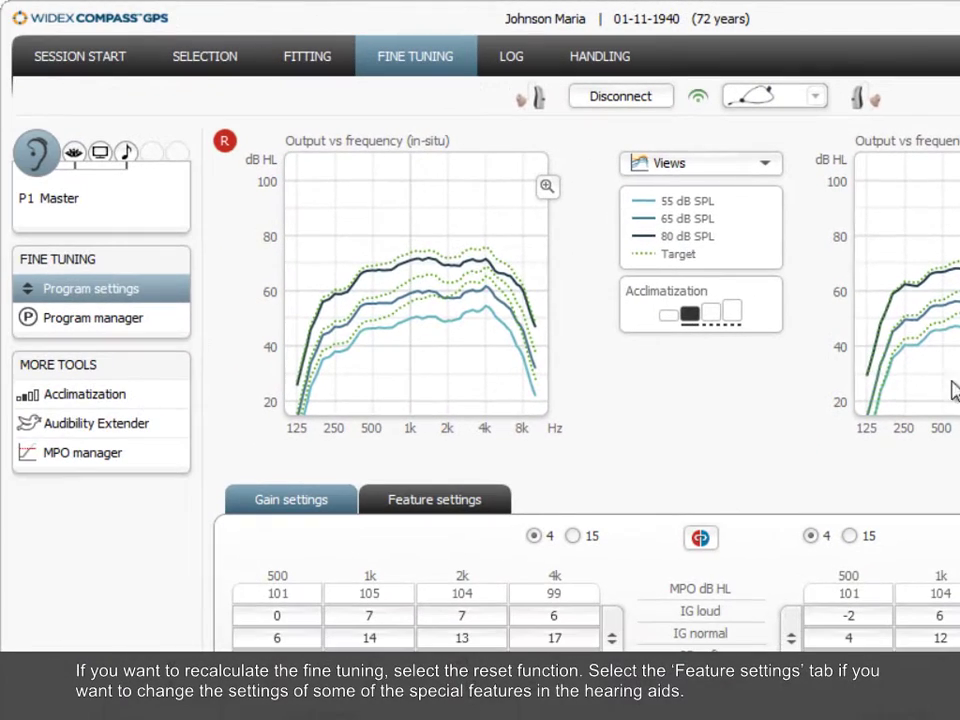
Step: Review the options for microphone, speech and noise, impulse sound and feedback cancelling modes in the Master program's feature settings
click(468, 503)
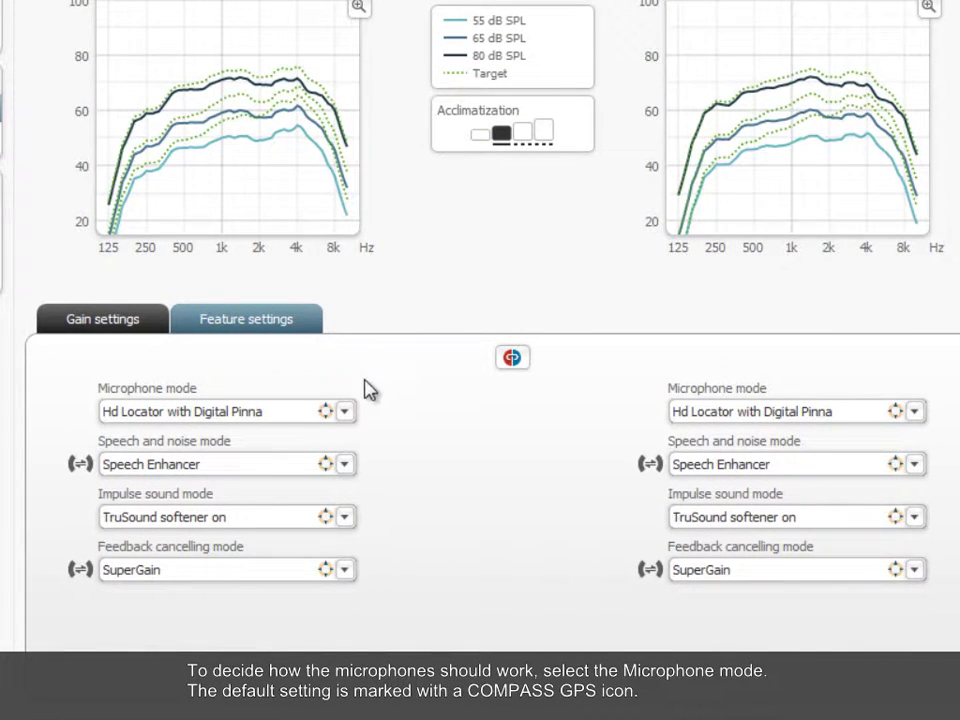
click(345, 412)
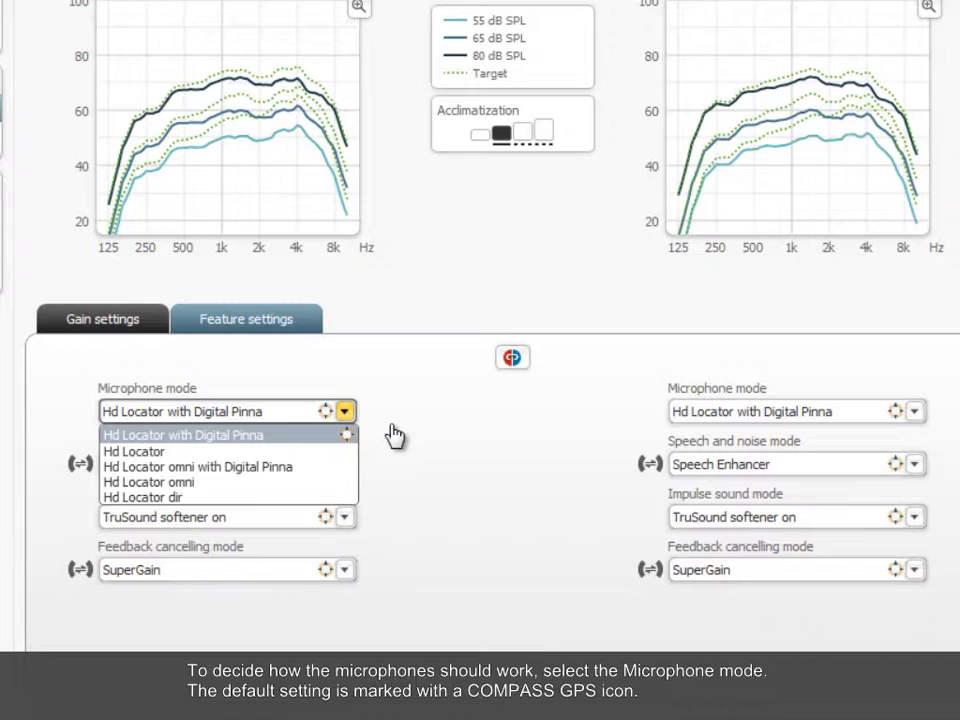
click(393, 435)
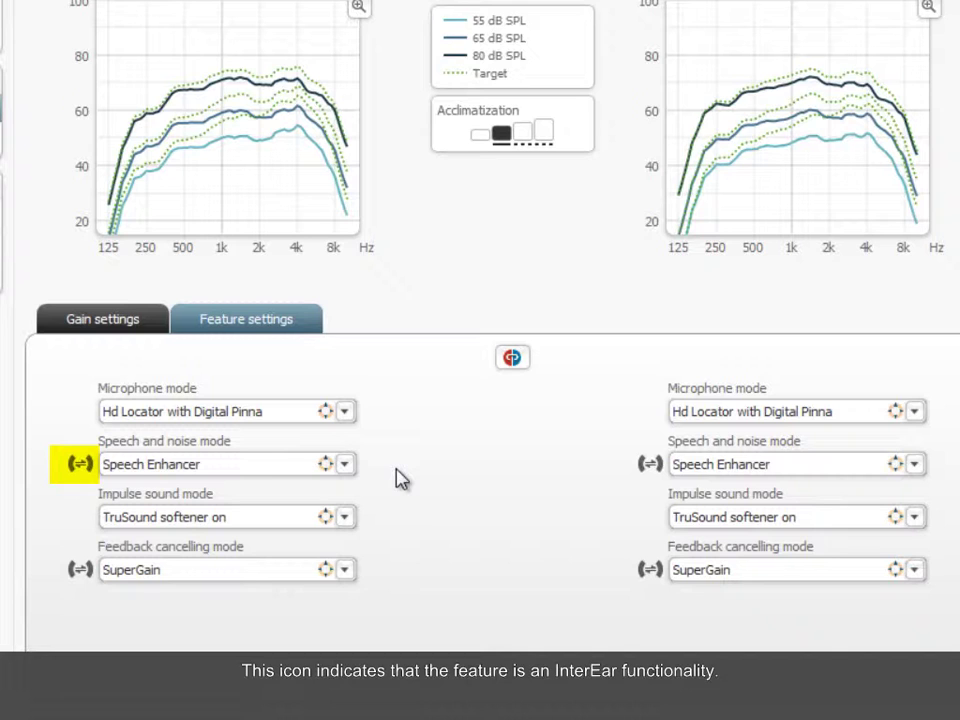
click(345, 465)
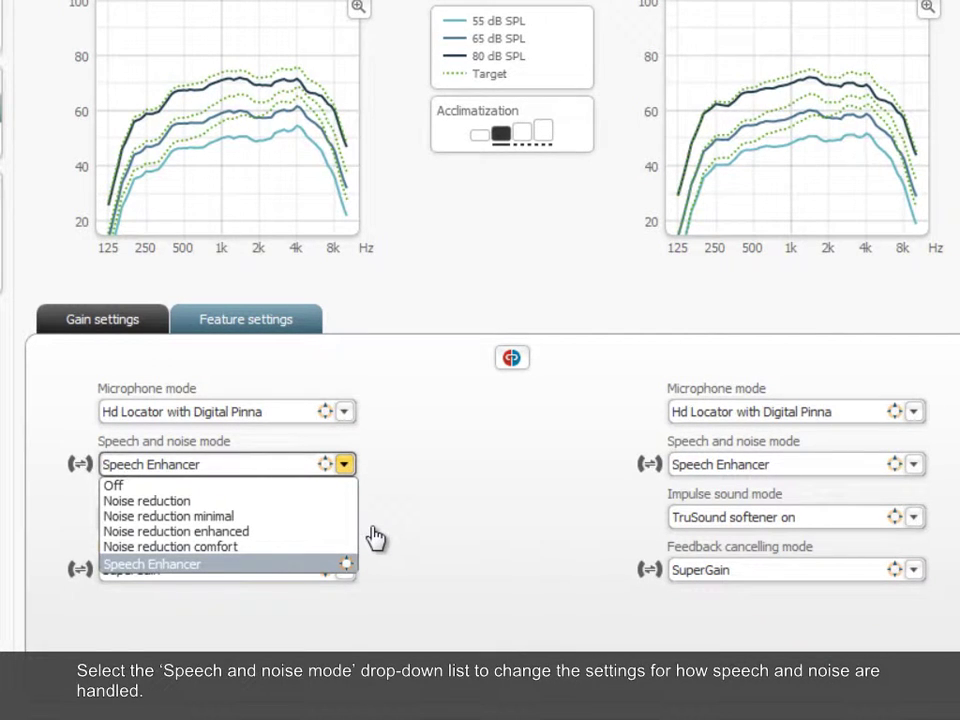
click(379, 572)
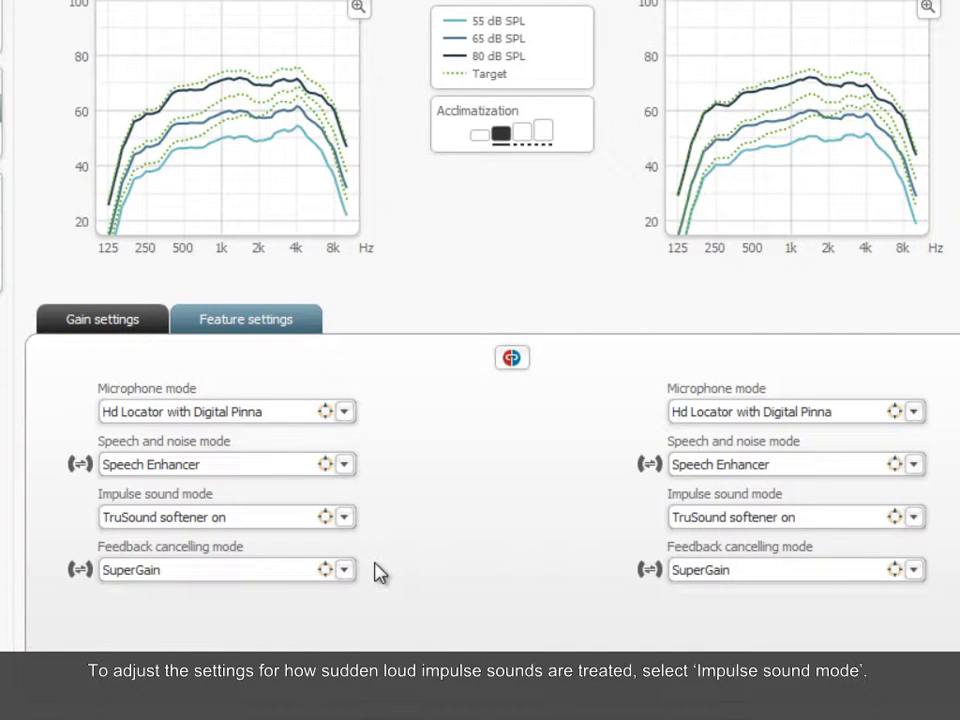
click(345, 517)
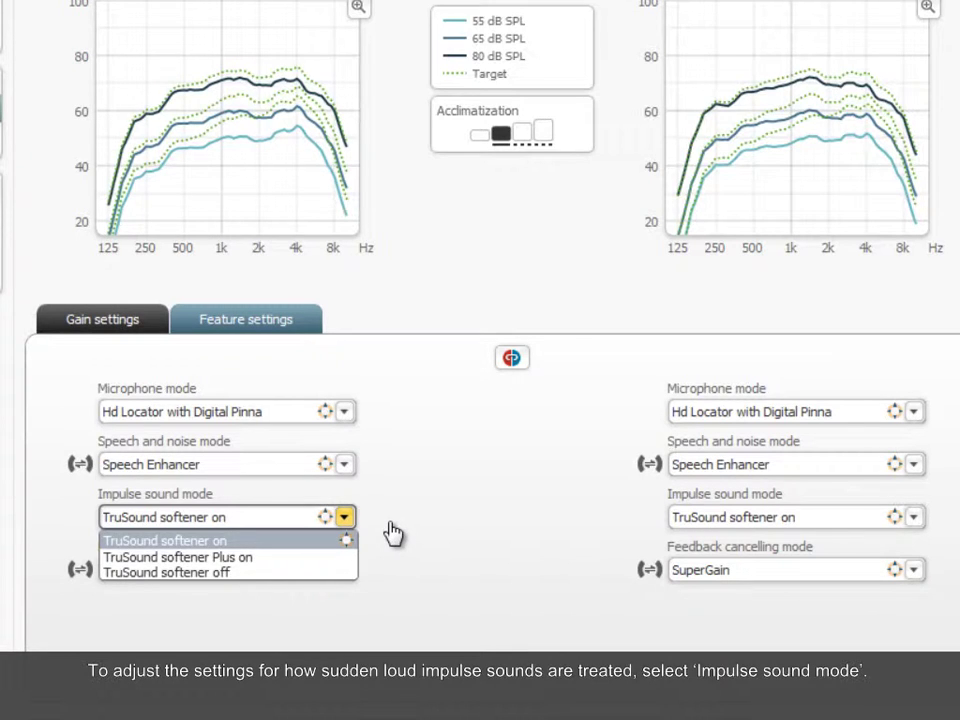
click(390, 532)
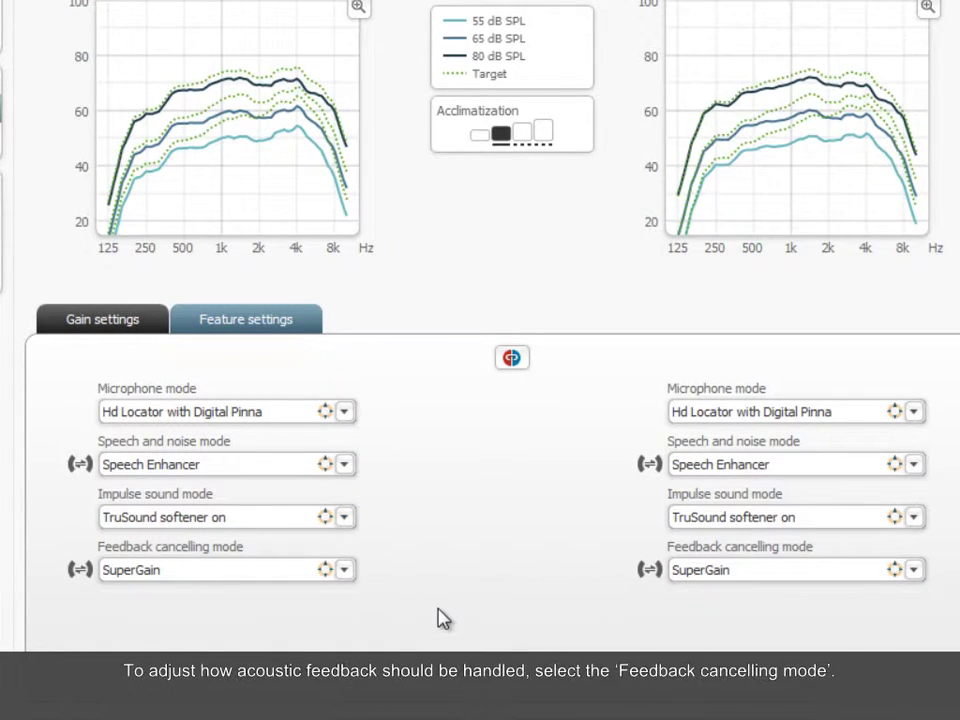
click(344, 571)
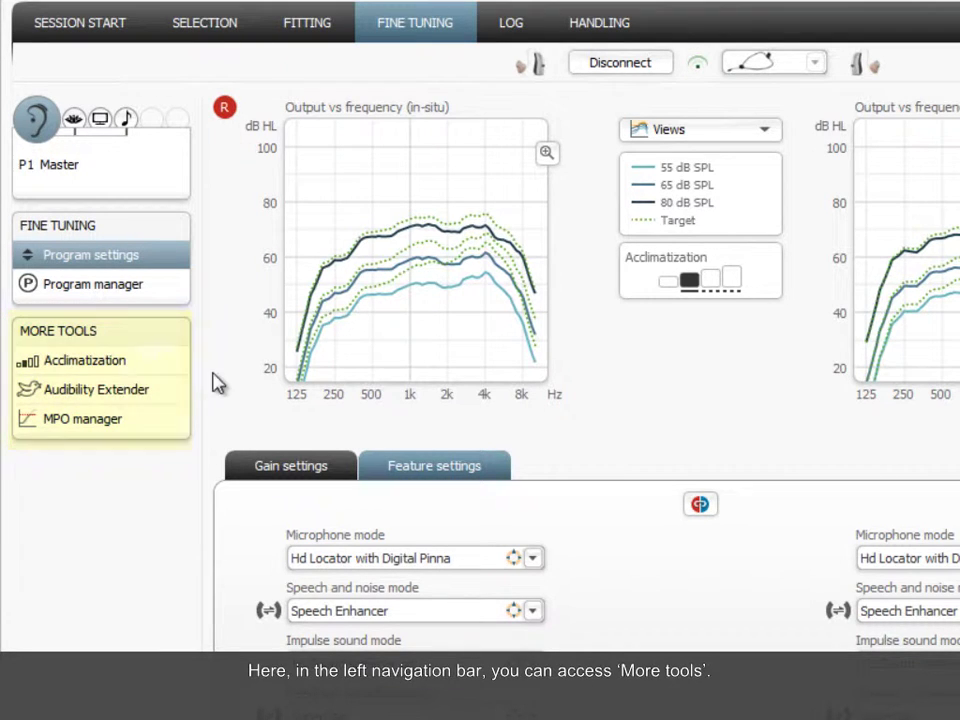
Step: Open the Acclimatization tool and set the automatic acclimatization to level 3
click(170, 370)
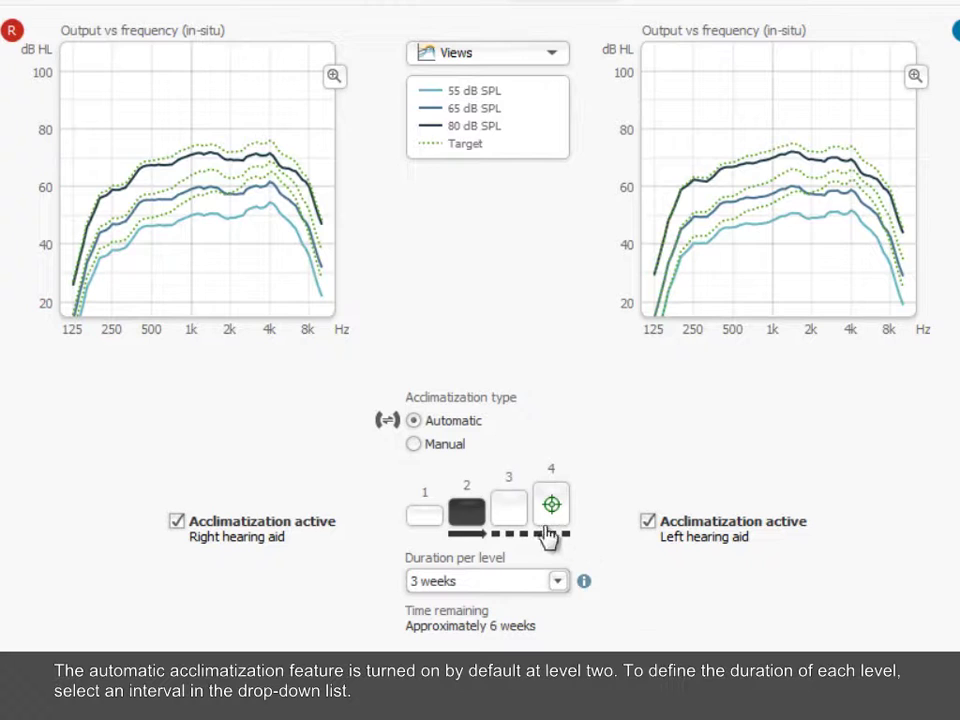
click(512, 512)
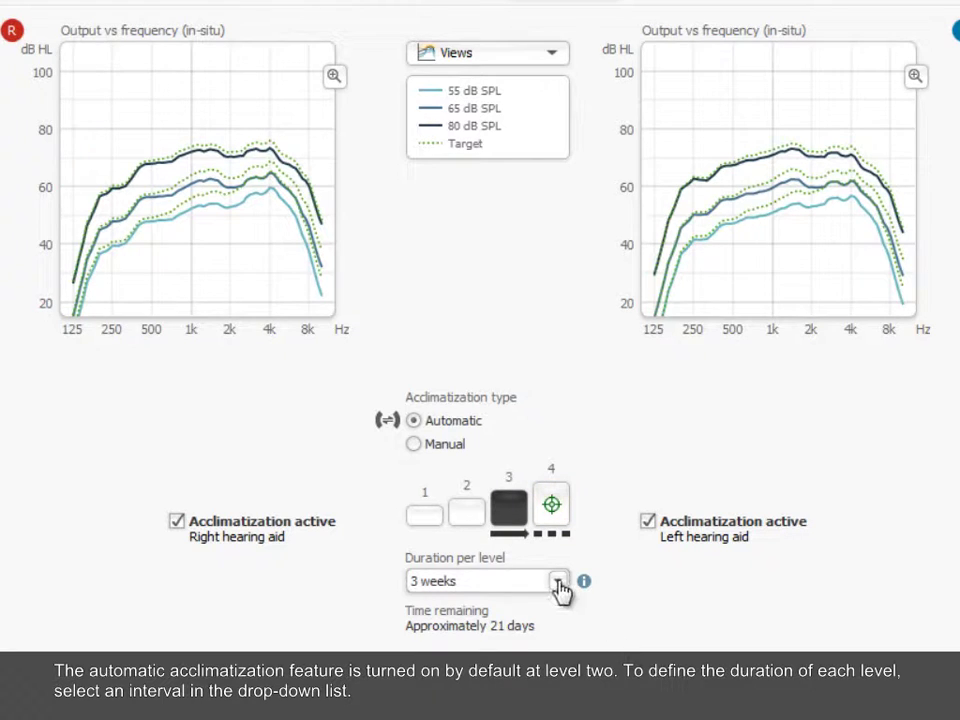
Step: Choose a duration of 3 weeks per acclimatization level and switch the acclimatization type to Manual
click(557, 584)
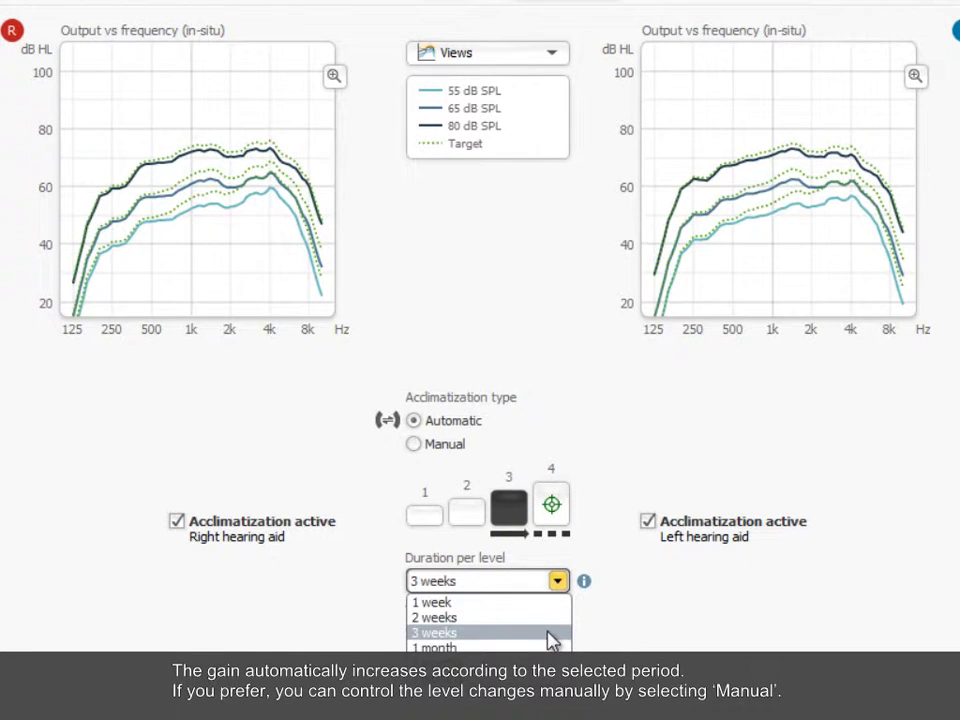
click(548, 633)
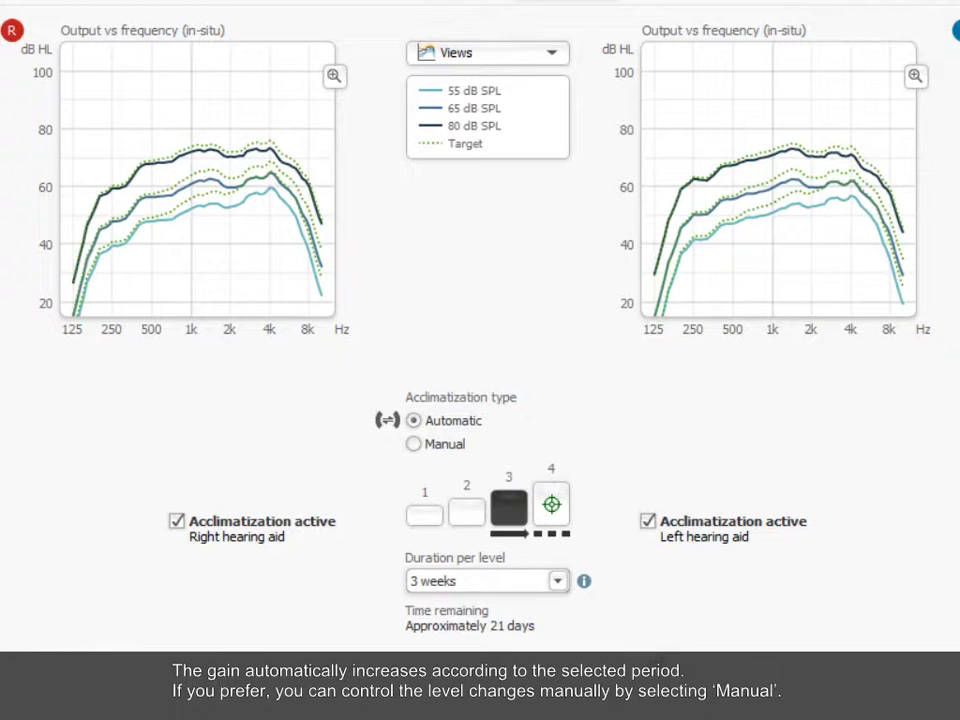
click(409, 443)
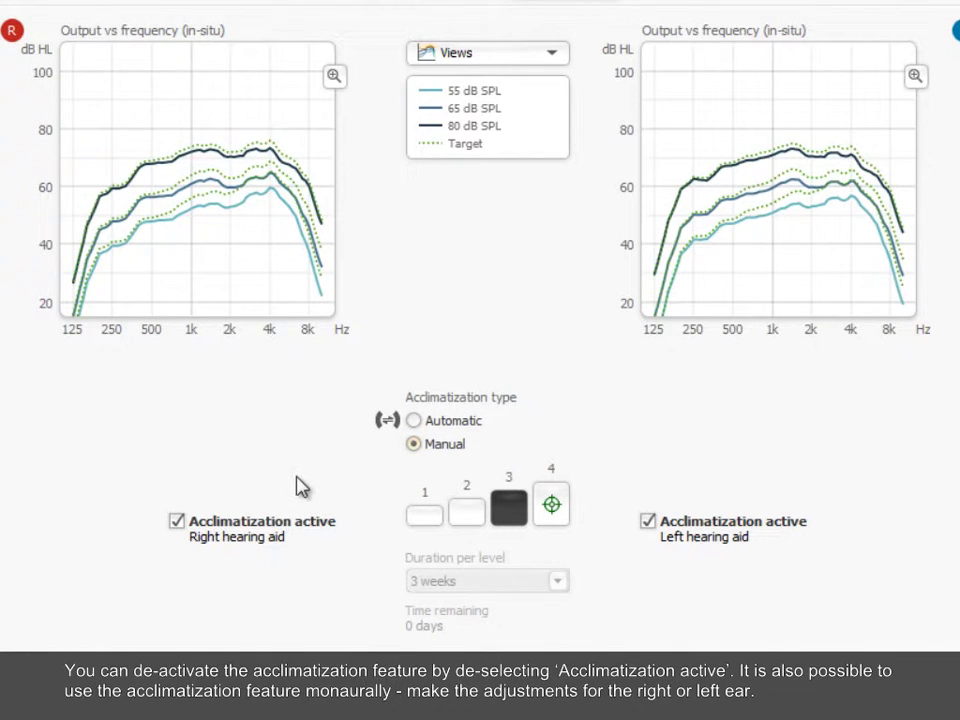
Step: Deactivate acclimatization for the right and left hearing aids and reactivate it for the right one
click(177, 522)
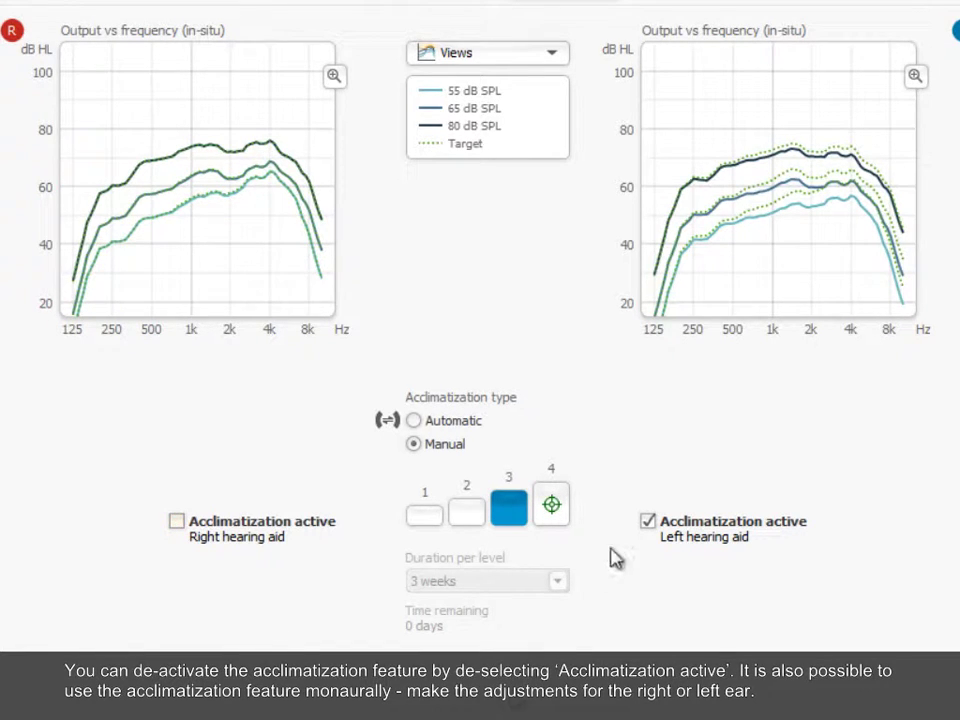
click(646, 523)
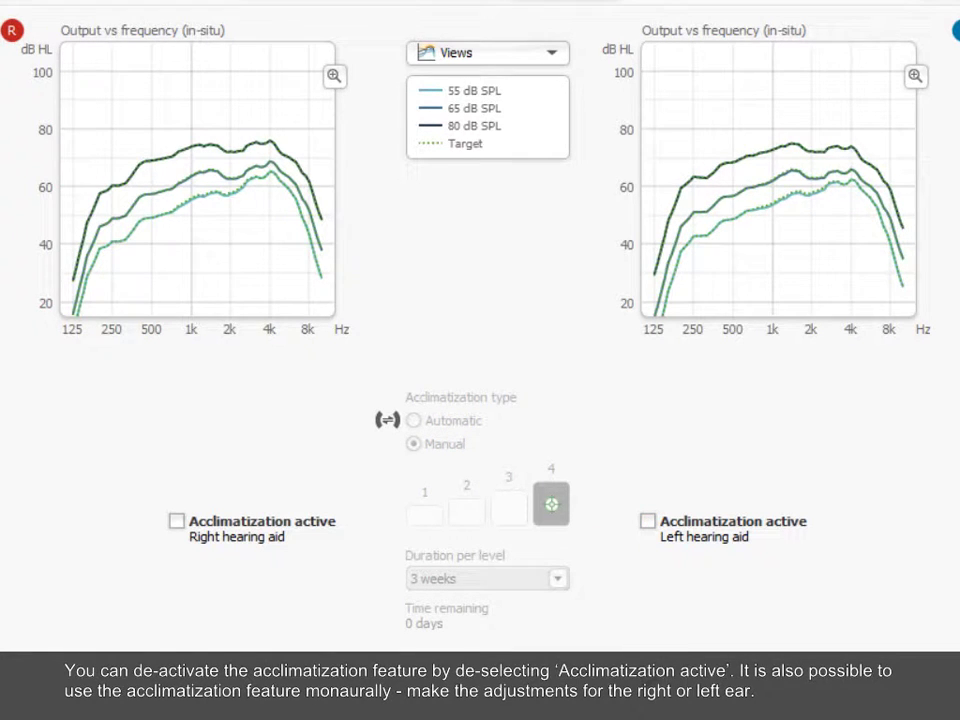
click(180, 525)
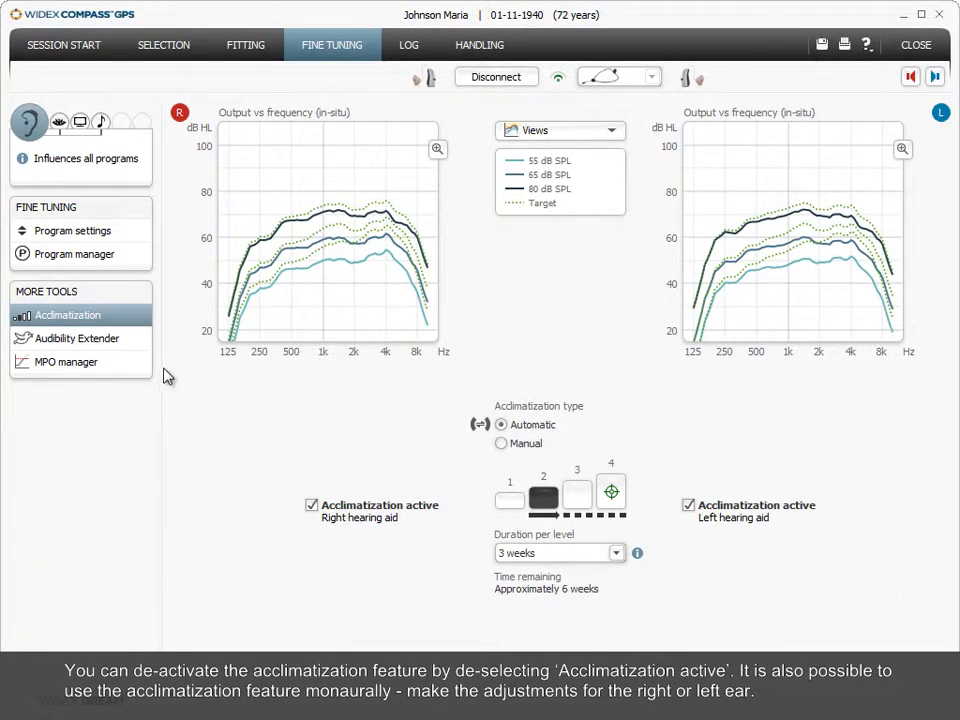
Step: Open the Audibility Extender and apply it to the Master, TV and Music programs in both hearing aids
click(137, 346)
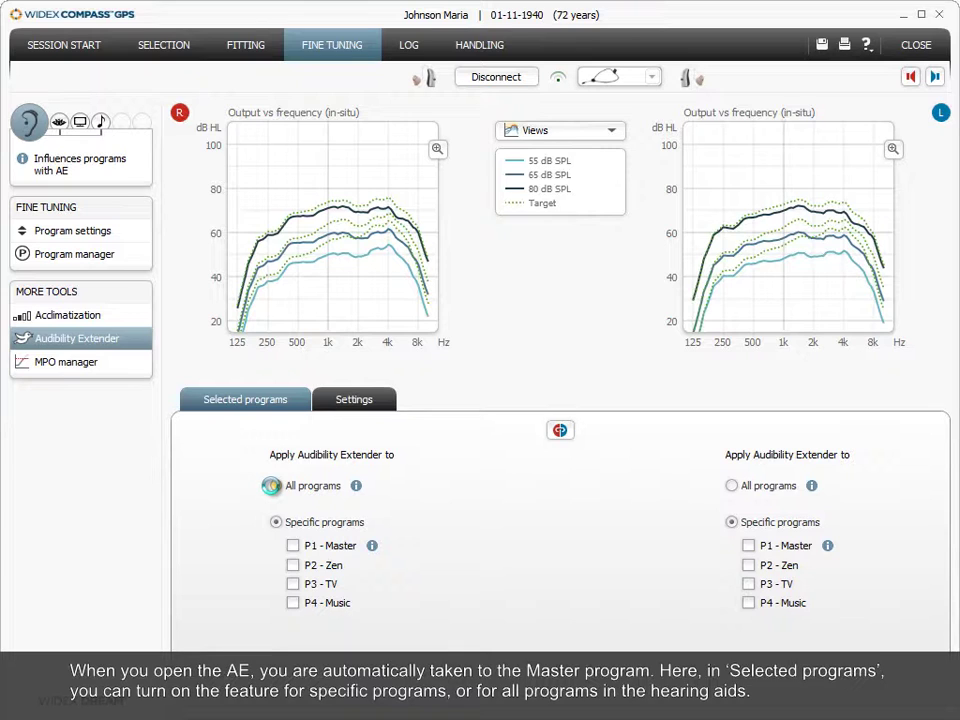
click(271, 485)
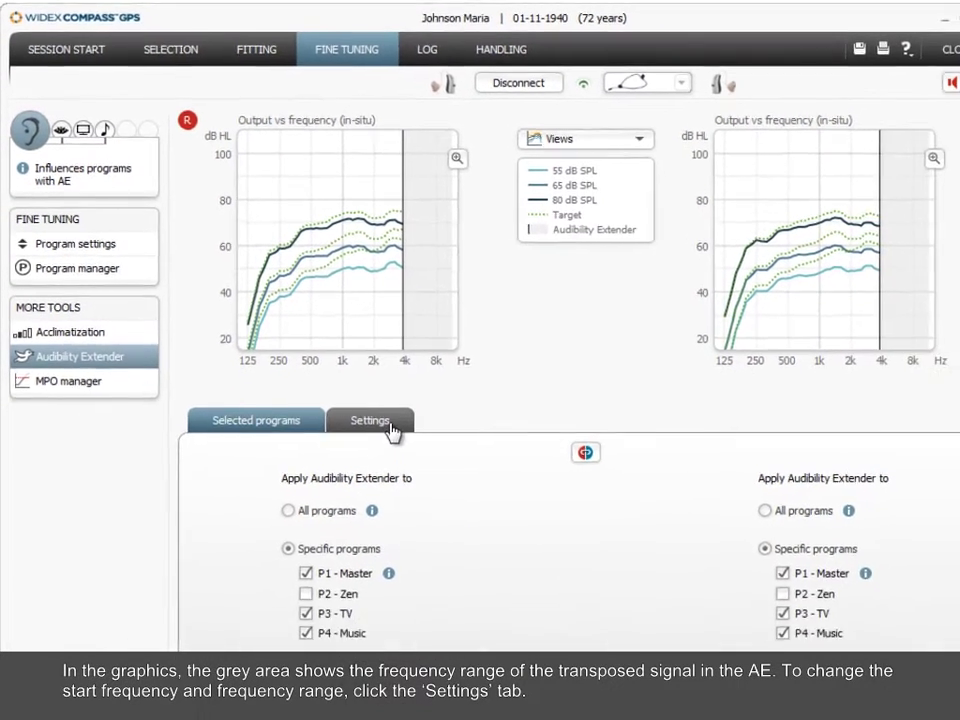
Step: Choose a start frequency of 4000 in the Audibility Extender settings and demonstrate the TV program with the feature applied
click(390, 428)
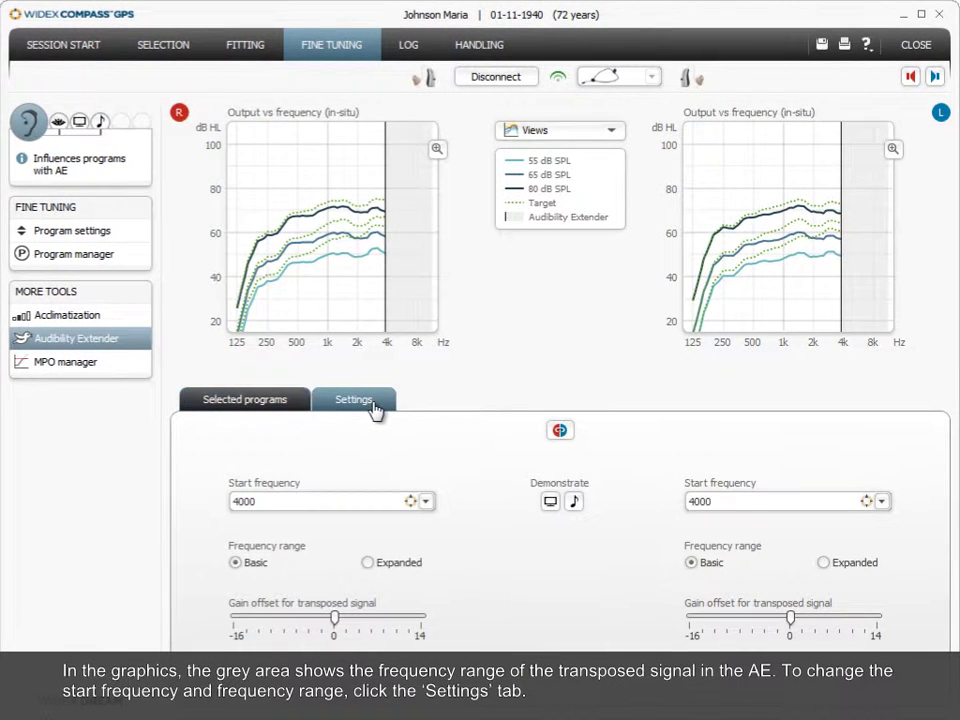
click(427, 504)
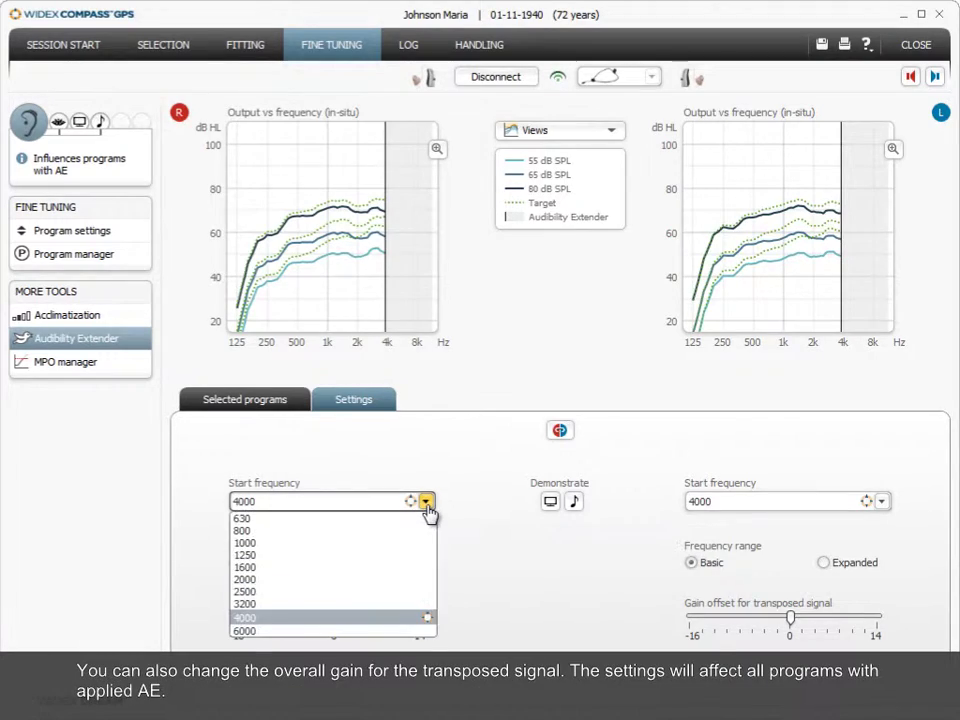
click(429, 618)
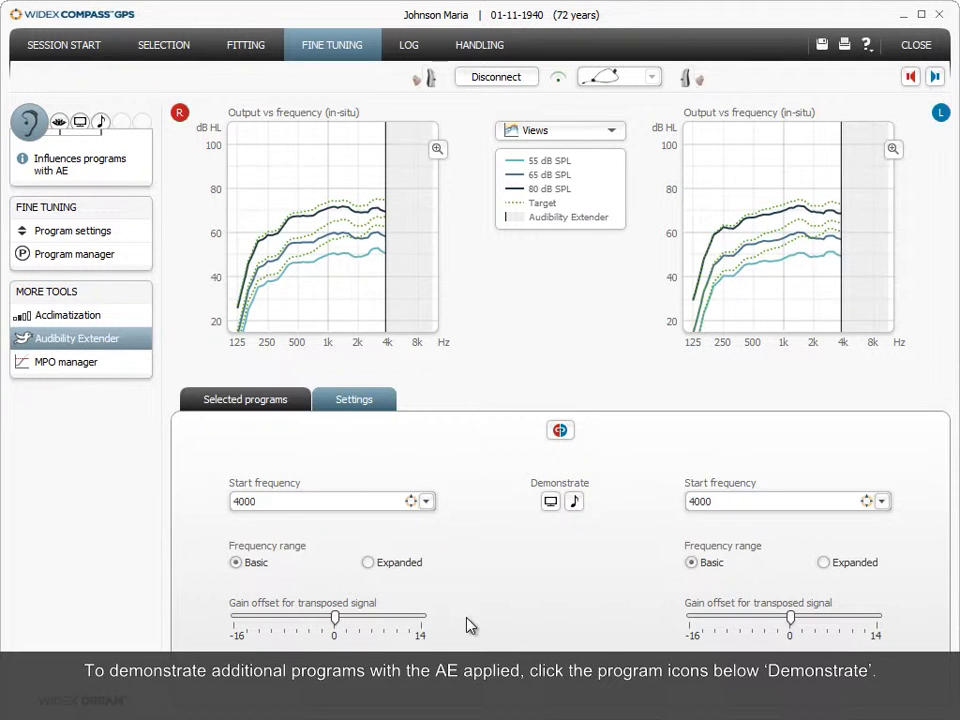
click(549, 510)
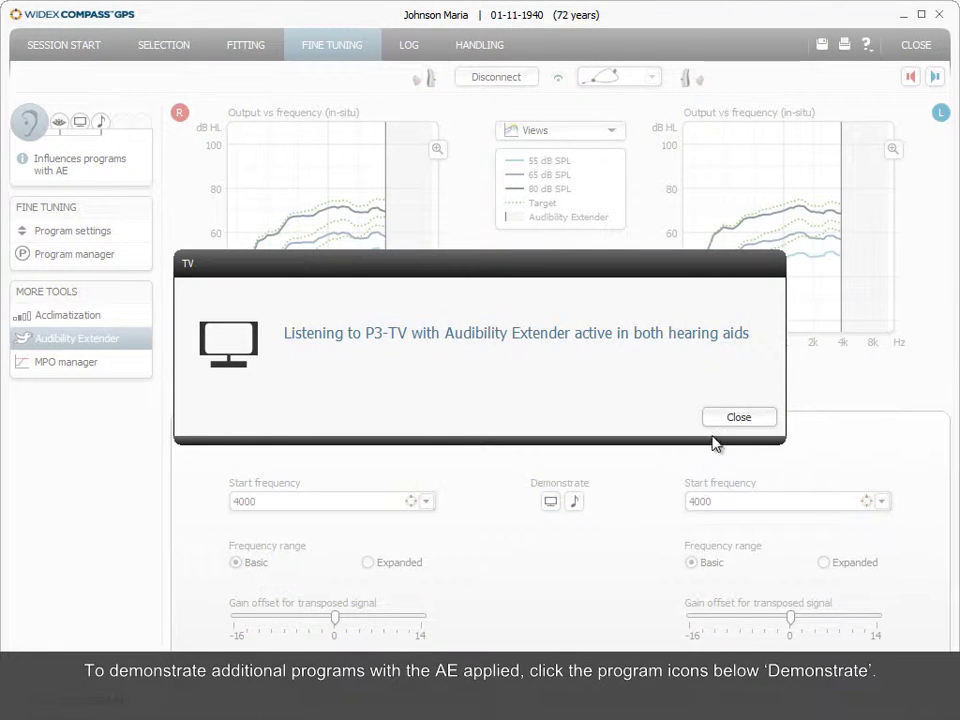
click(737, 418)
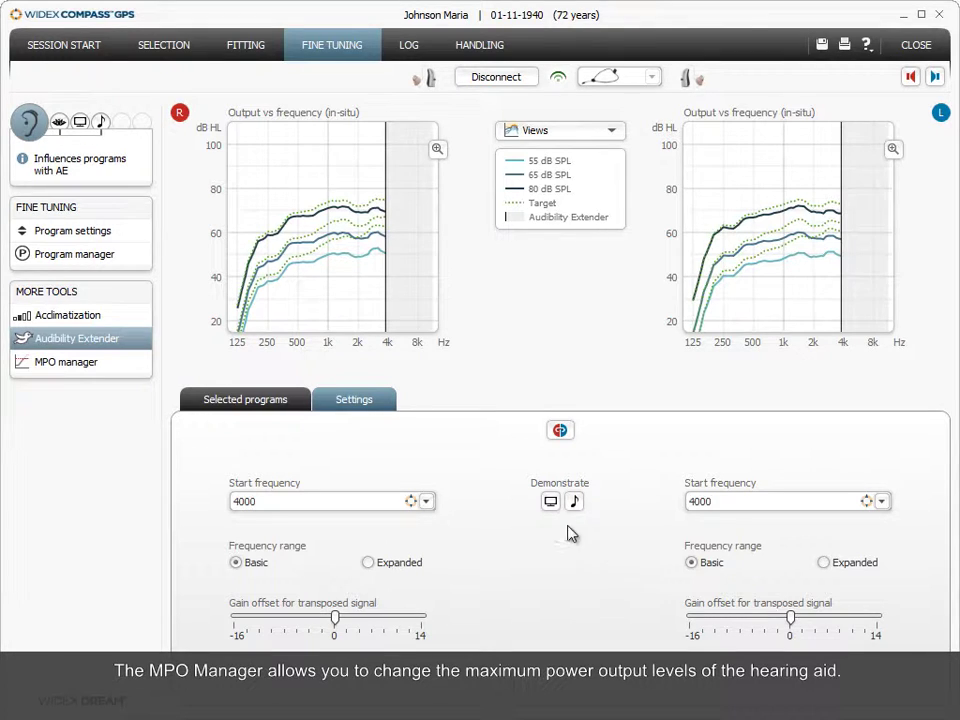
Step: In the MPO manager, lower the 1k MPO lock to 104 dB HL right and 103 dB HL left, keeping automatic output control on
click(73, 362)
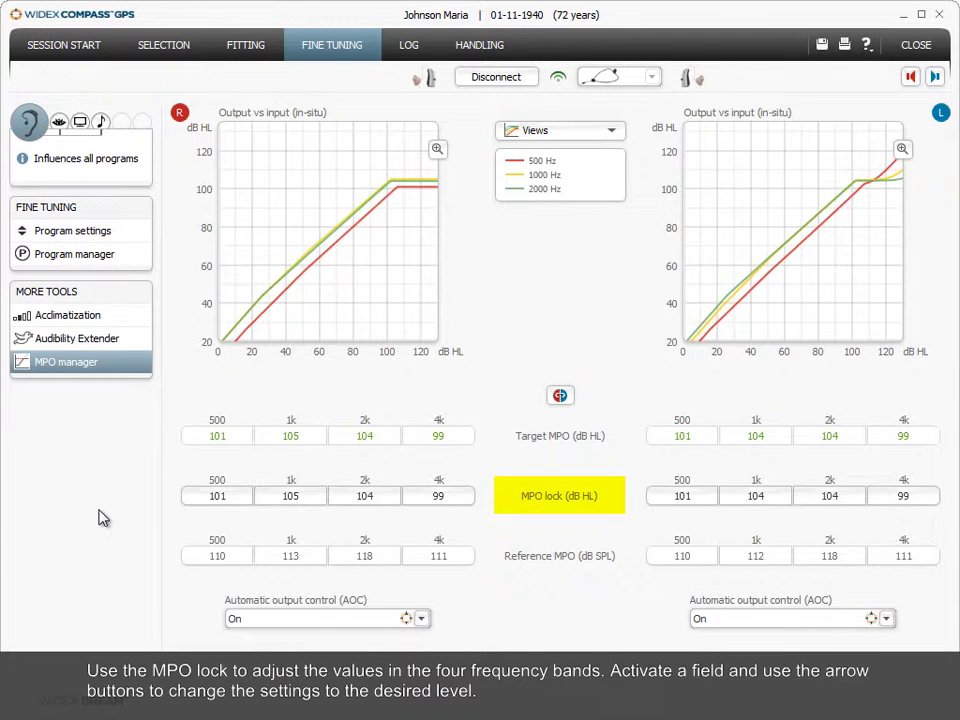
click(286, 507)
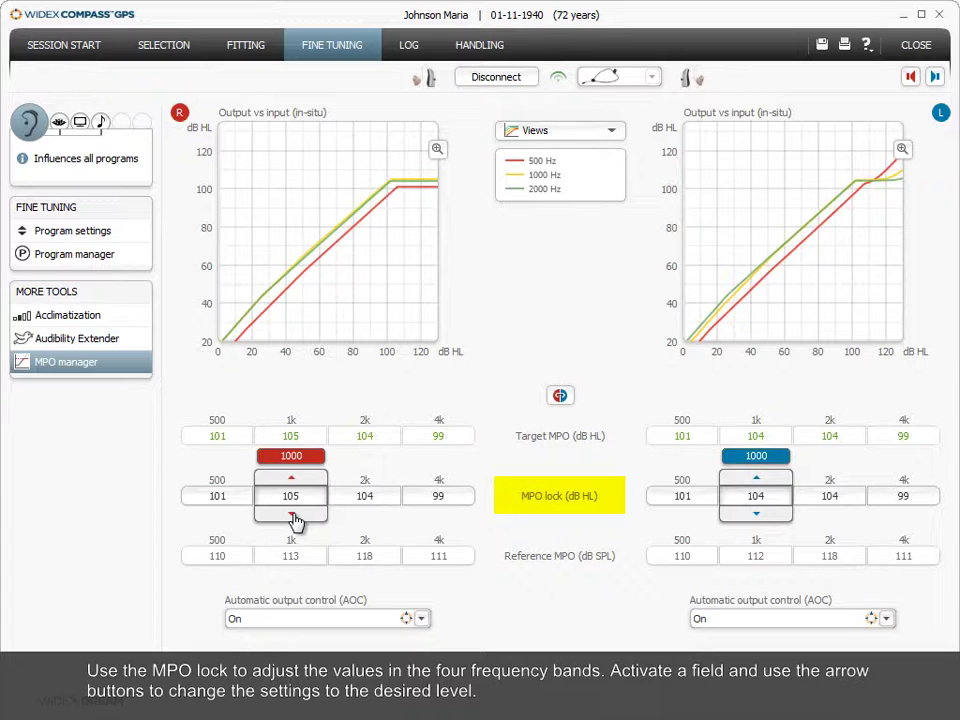
click(292, 515)
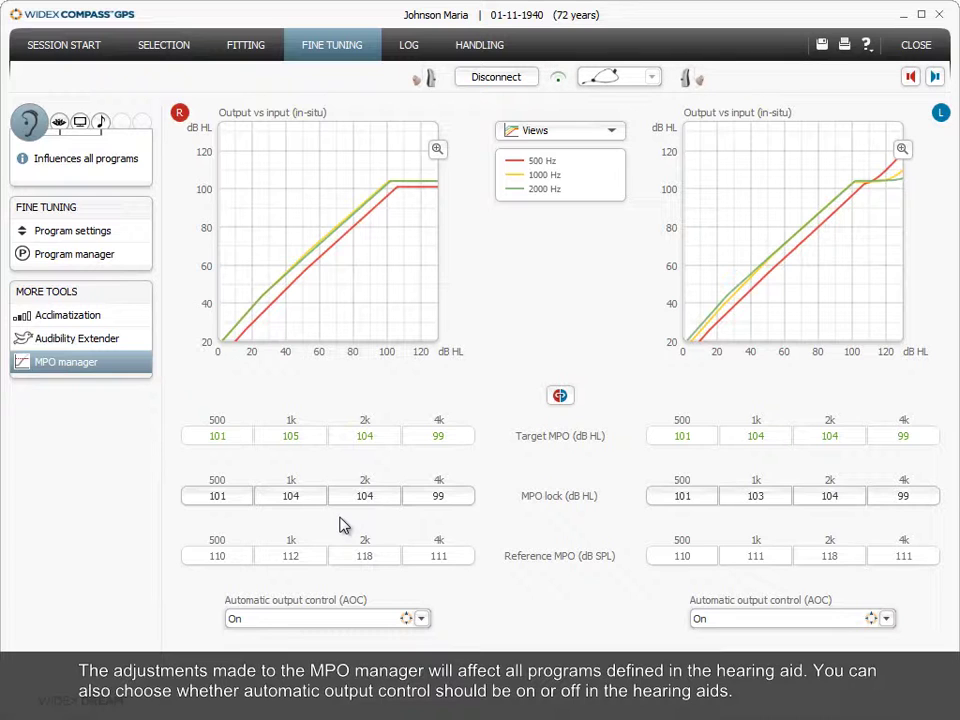
click(422, 619)
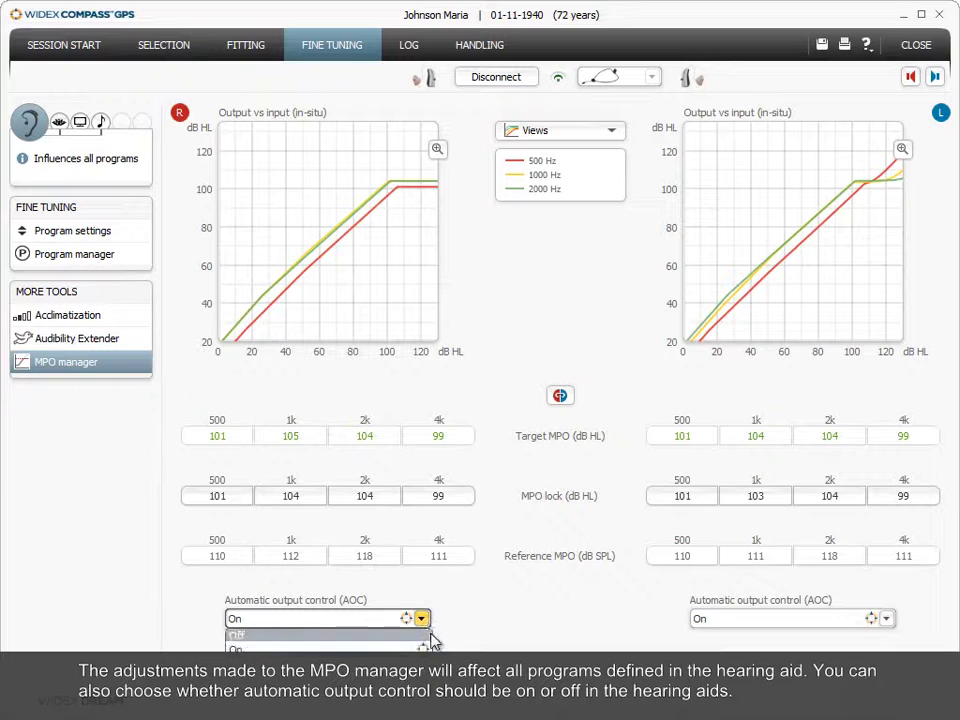
click(431, 648)
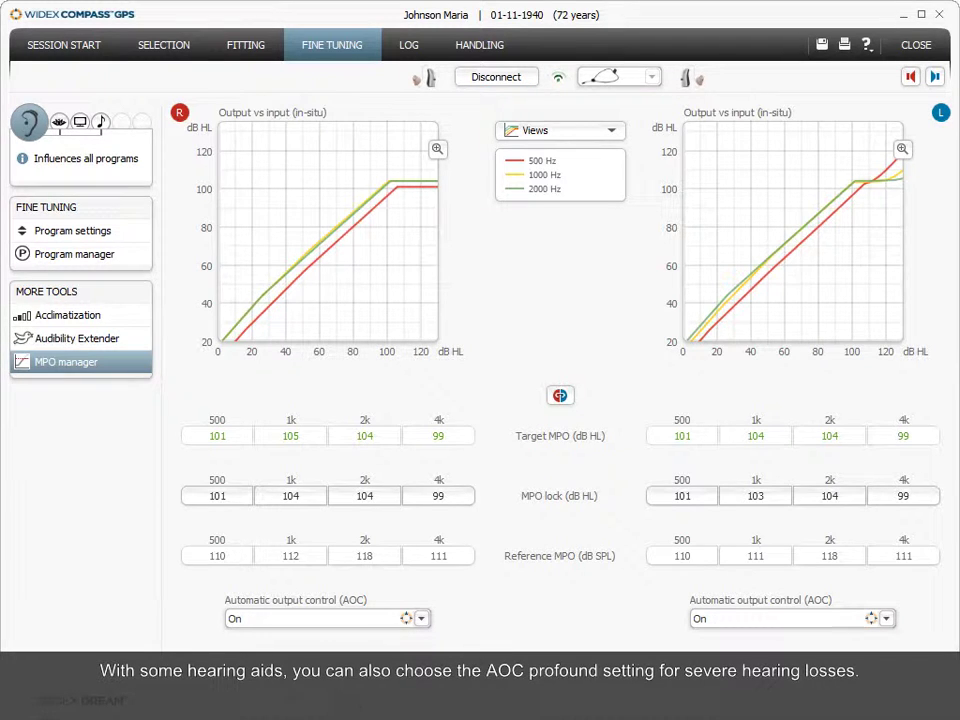
Step: Return to the Fitting overview and show the available help resources
click(244, 50)
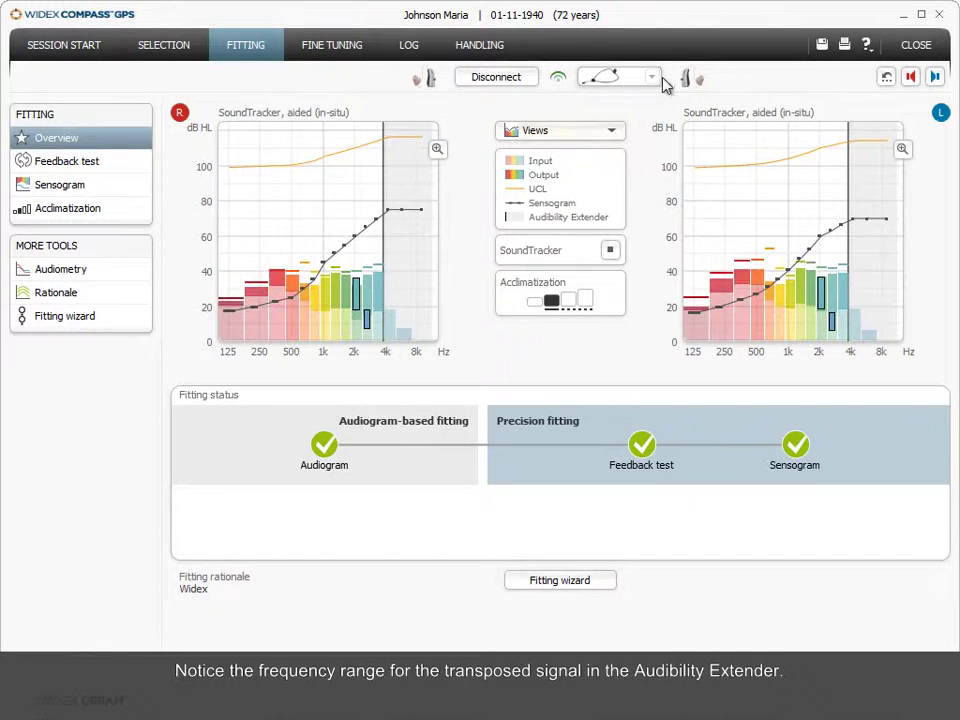
click(868, 58)
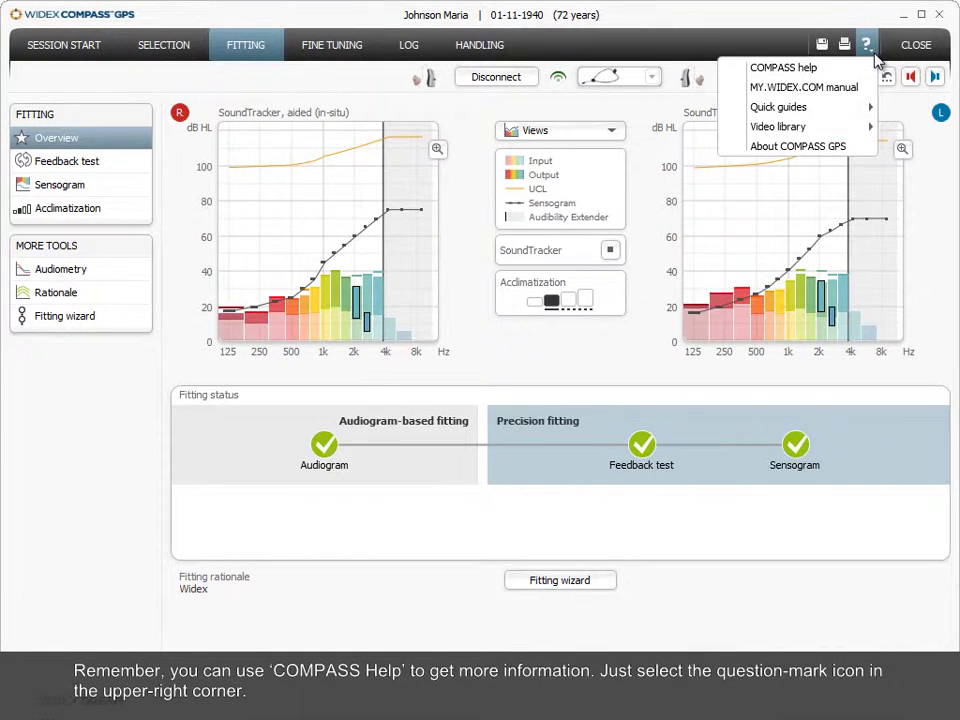